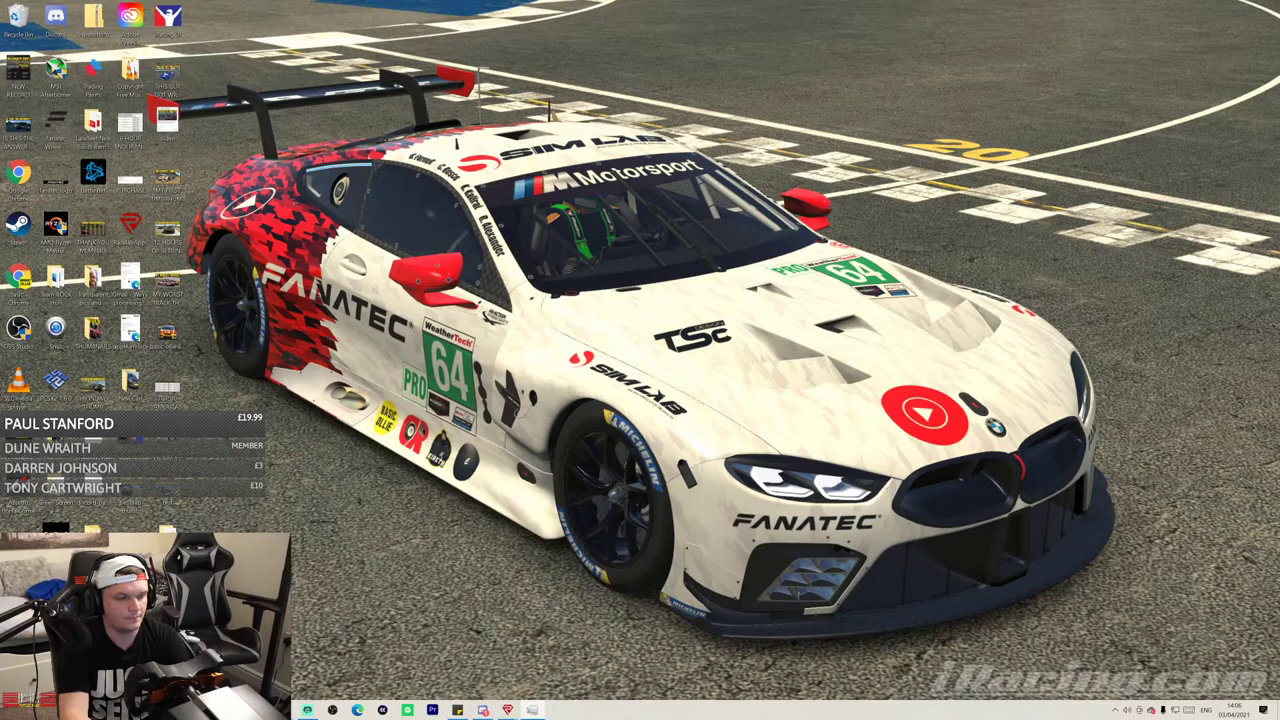
Open the setups folder inside the iRacing folder in Documents
key("super+e")
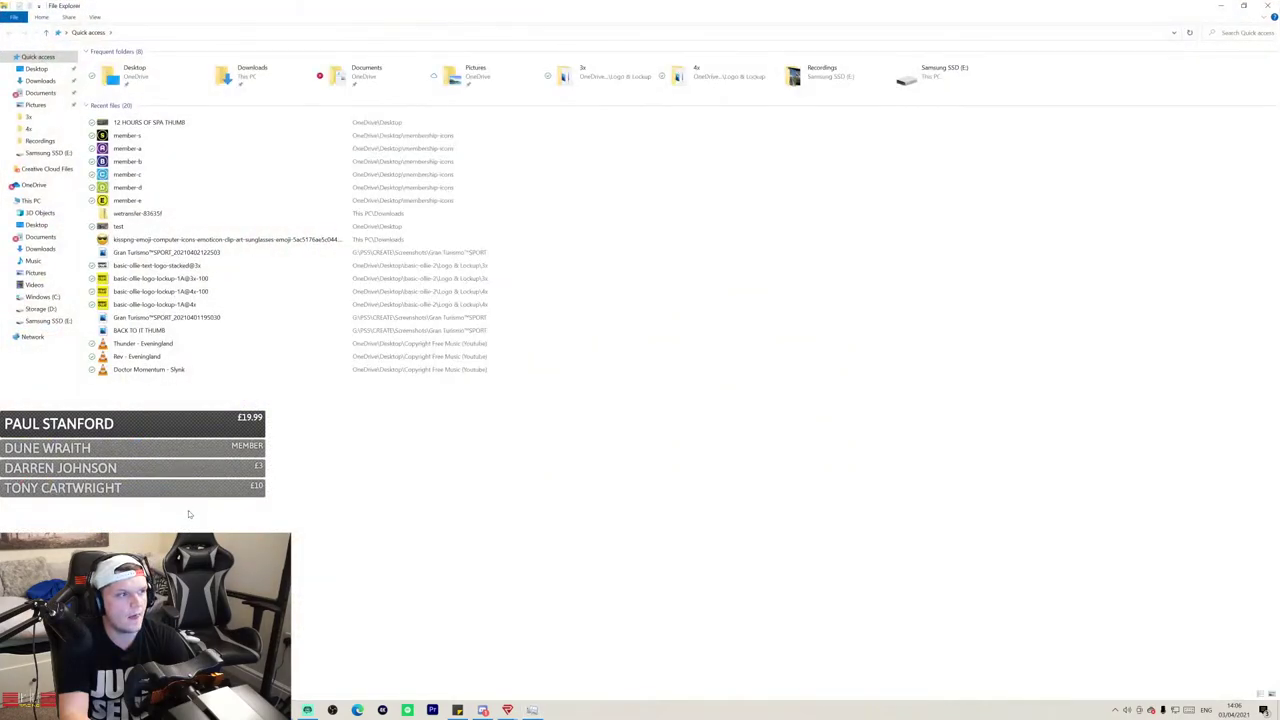
left_click(41, 237)
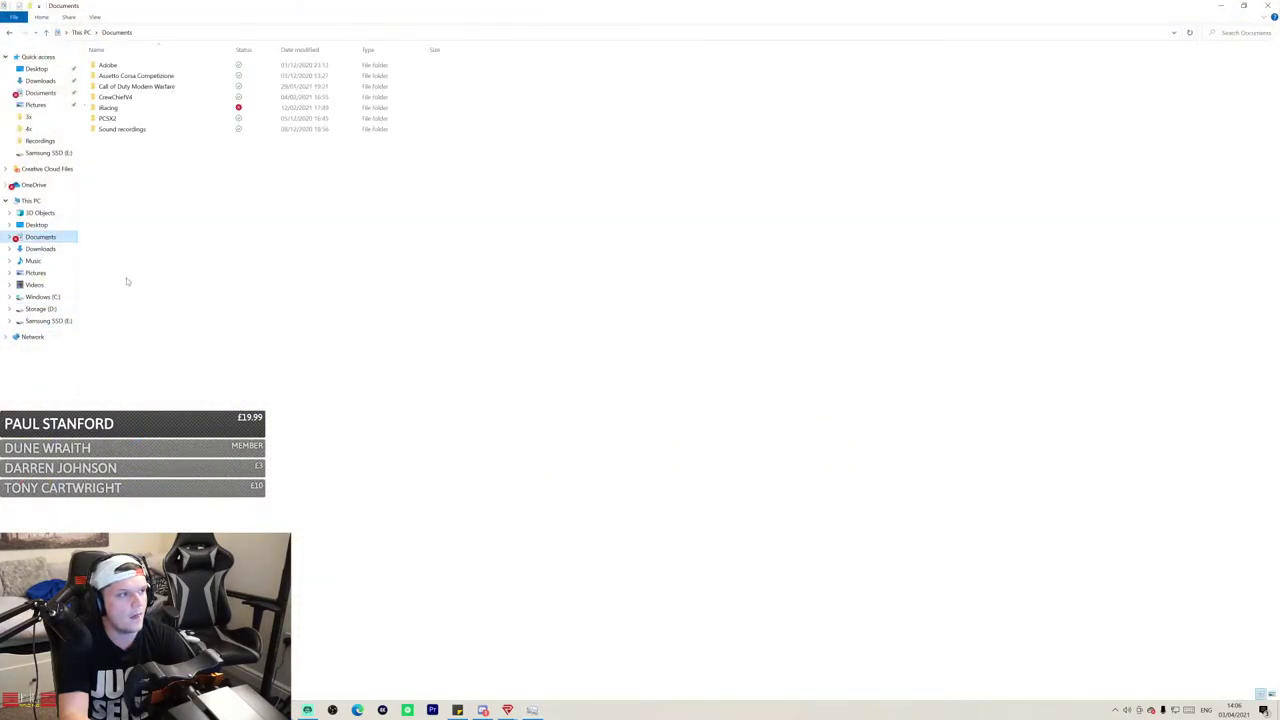
double_click(140, 108)
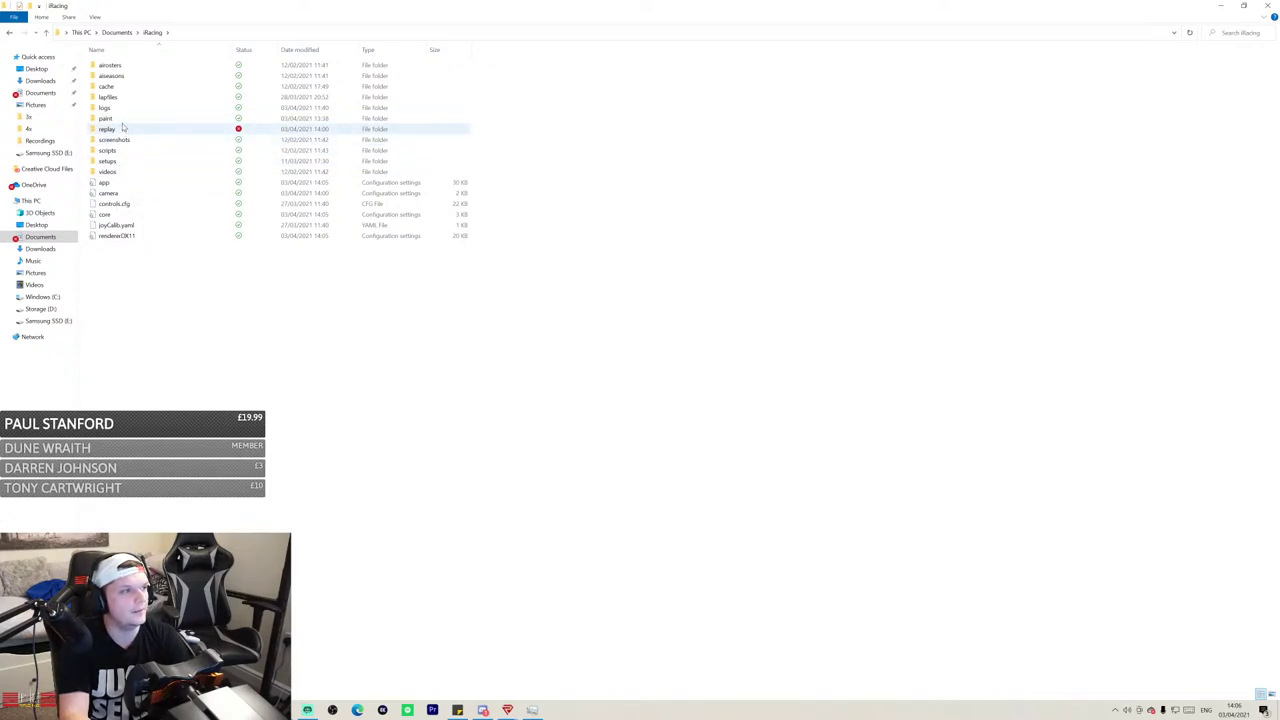
double_click(108, 161)
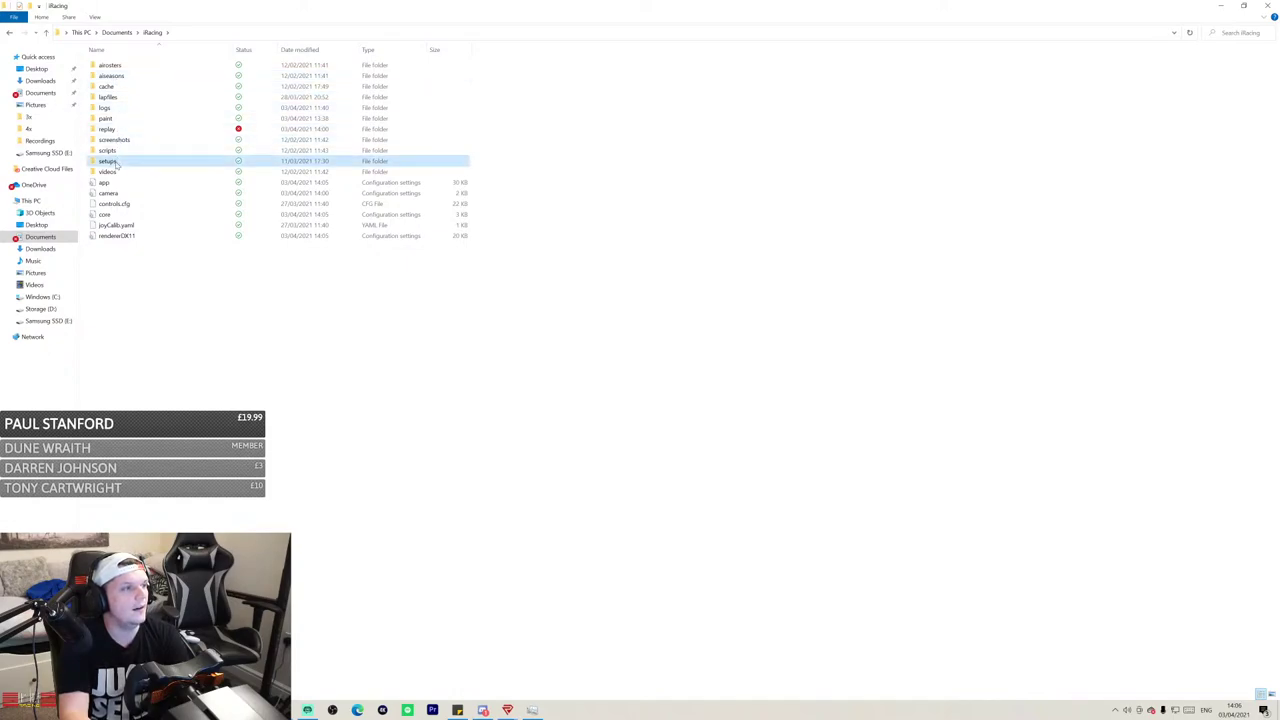
left_click(9, 33)
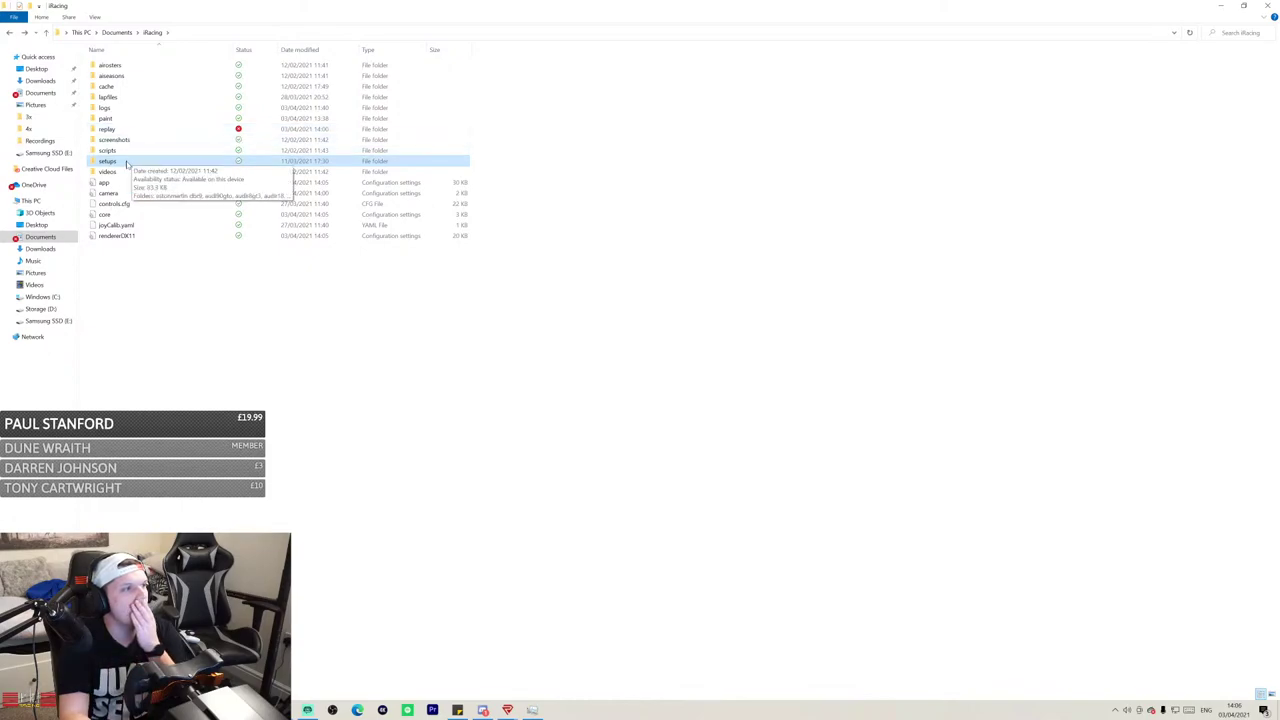
double_click(127, 162)
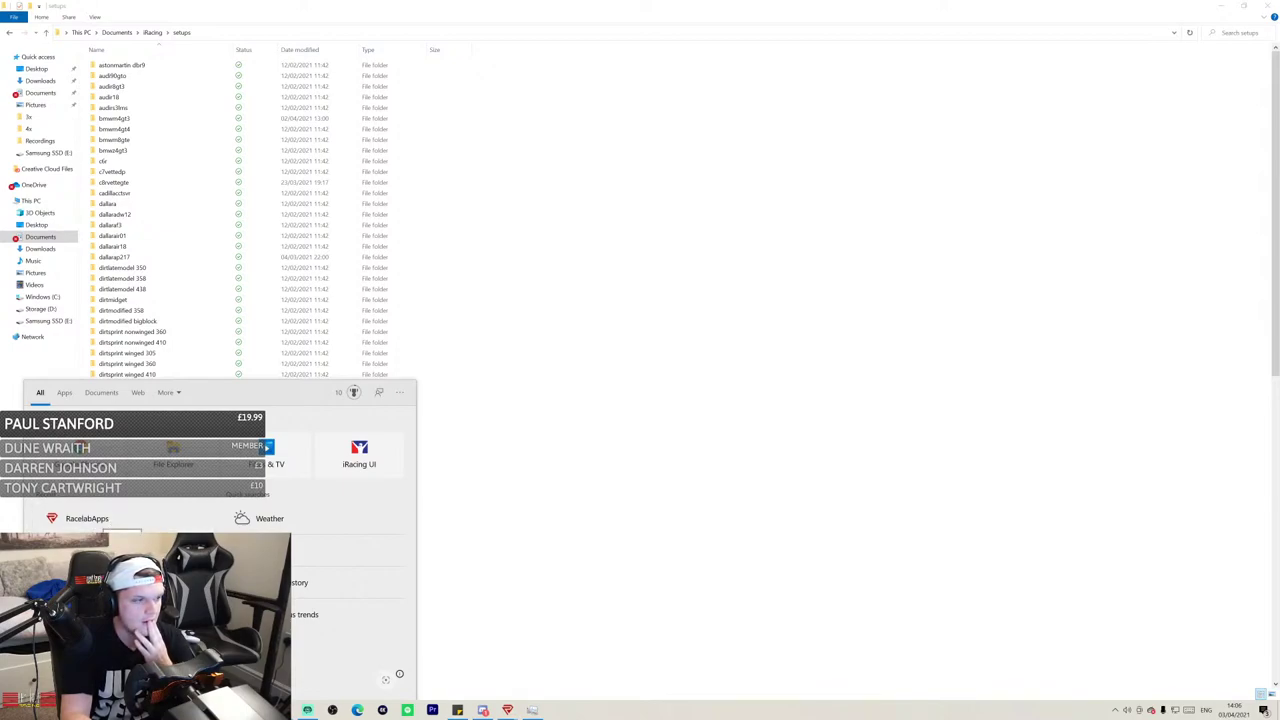
Switch to iRacing UI and try to join the registered online session, closing its loading screen
left_click(359, 452)
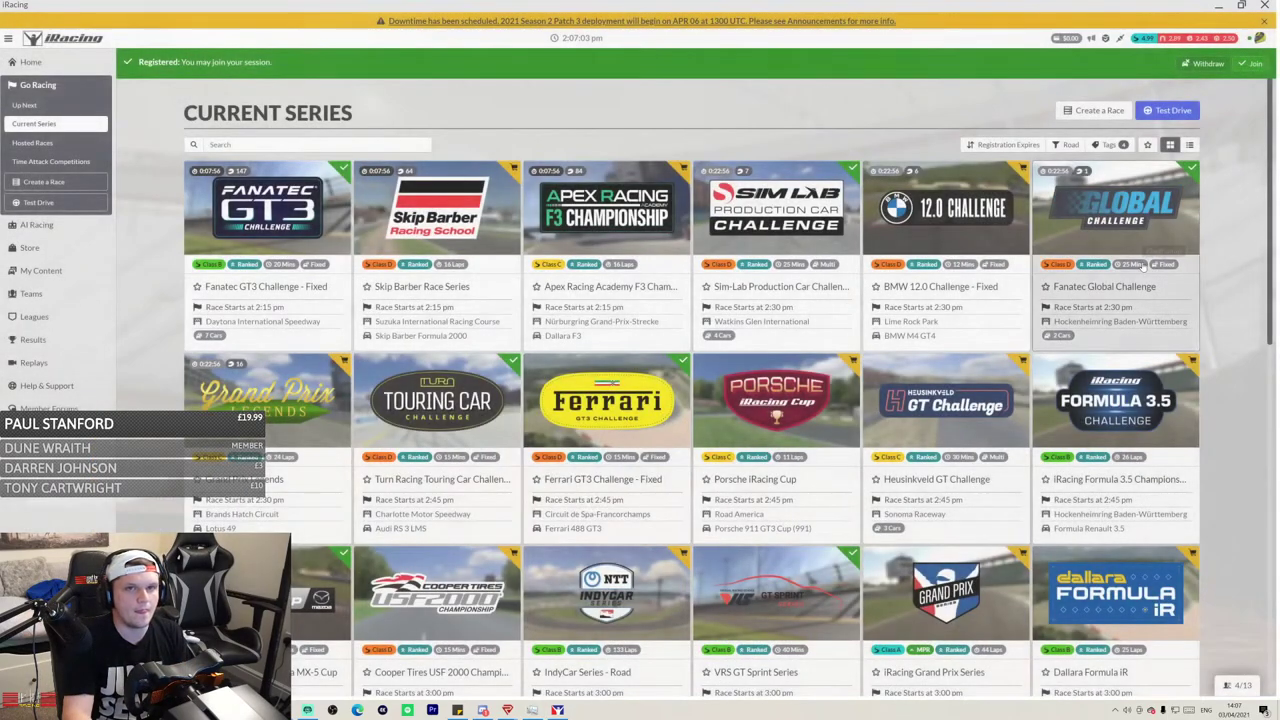
left_click(1252, 63)
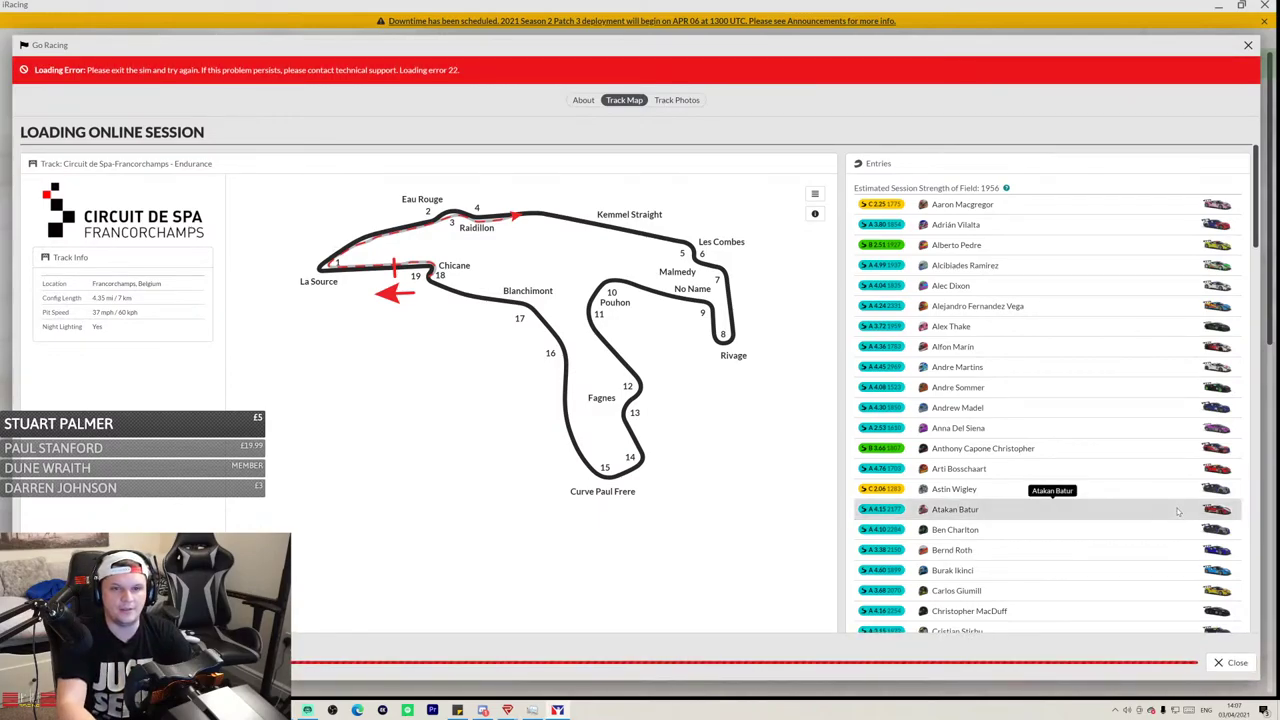
left_click(1232, 662)
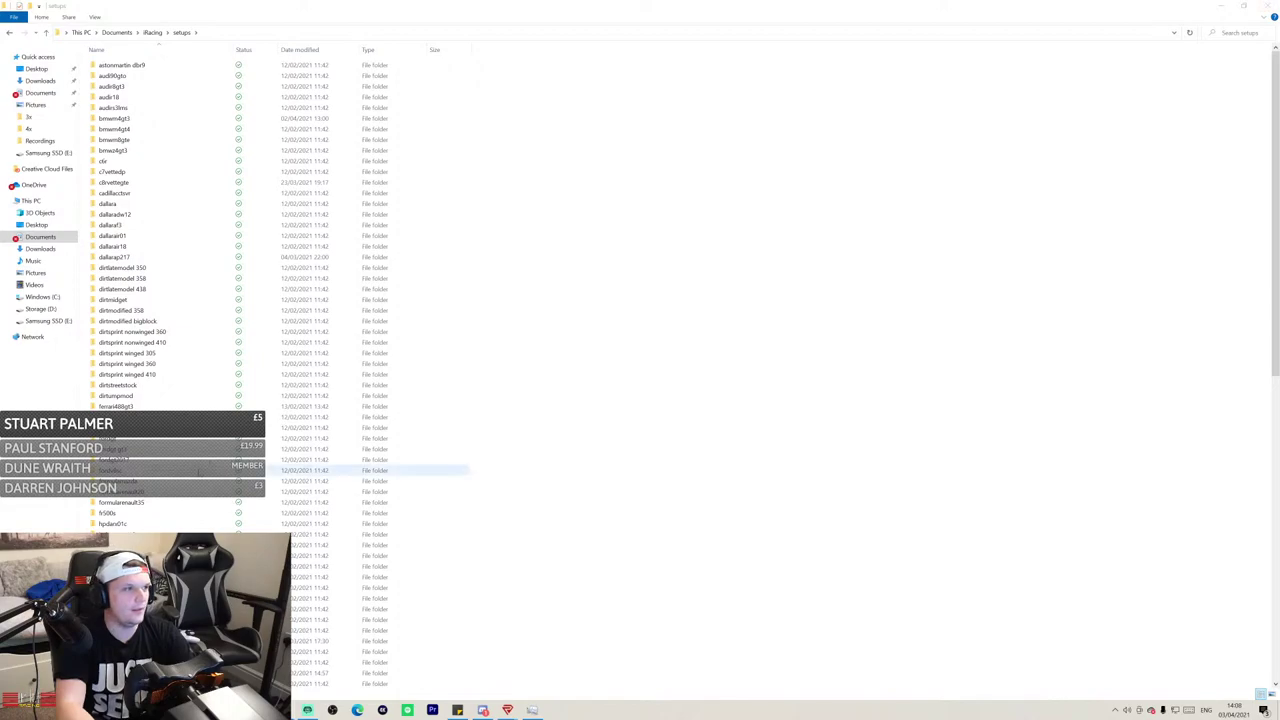
Copy the two M4GT3 Spa setup files, Q1 and R1, from the bmwm4gt3 folder to the desktop
double_click(134, 121)
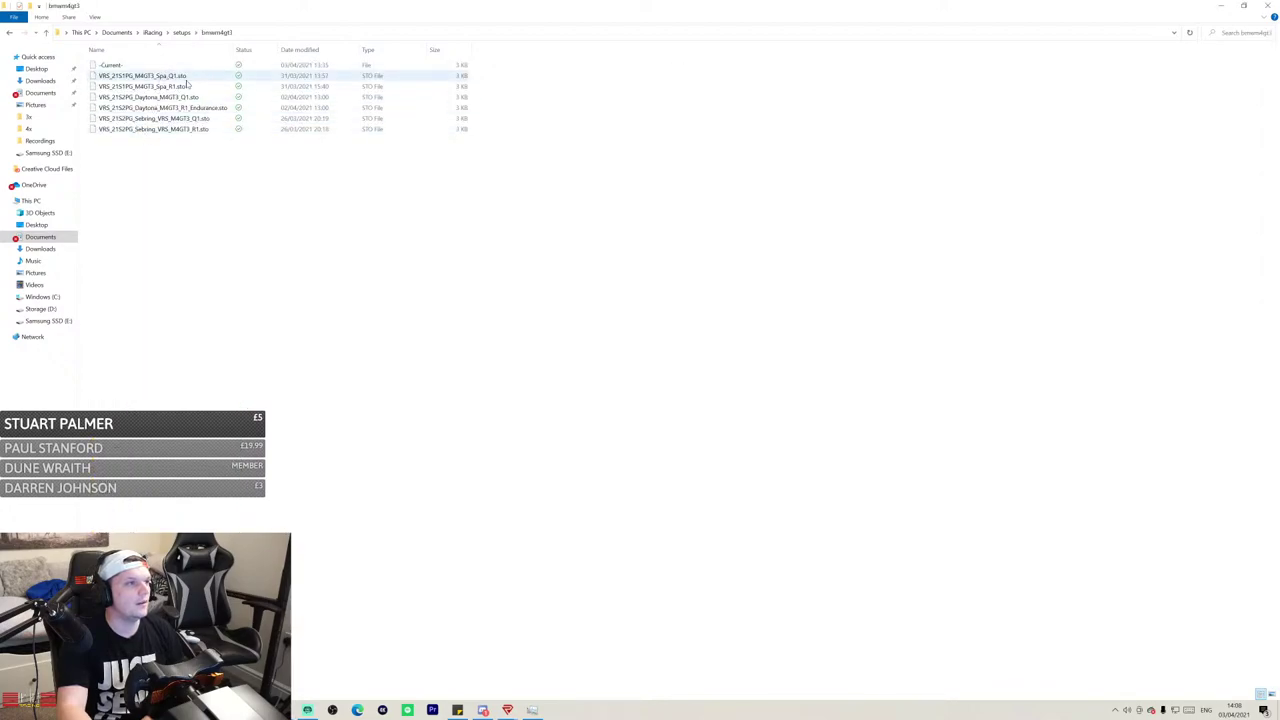
left_click_drag(484, 91, 281, 72)
right_click(177, 86)
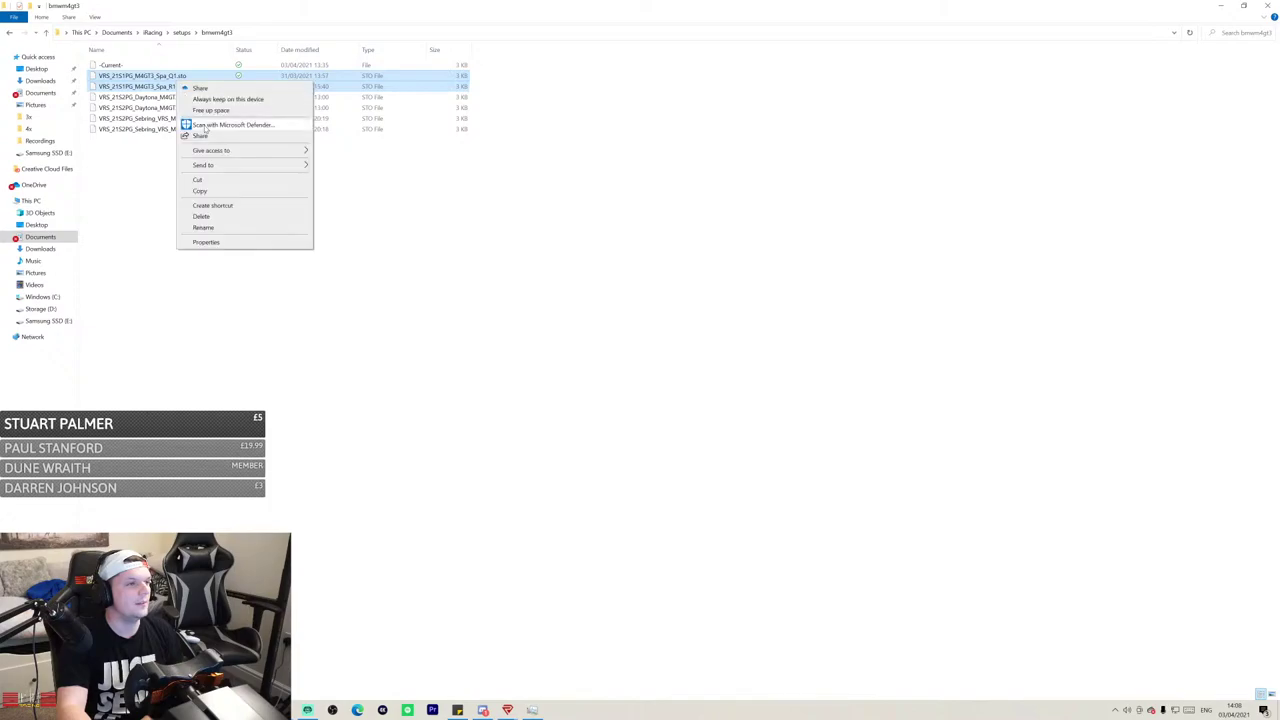
left_click(200, 190)
right_click(764, 708)
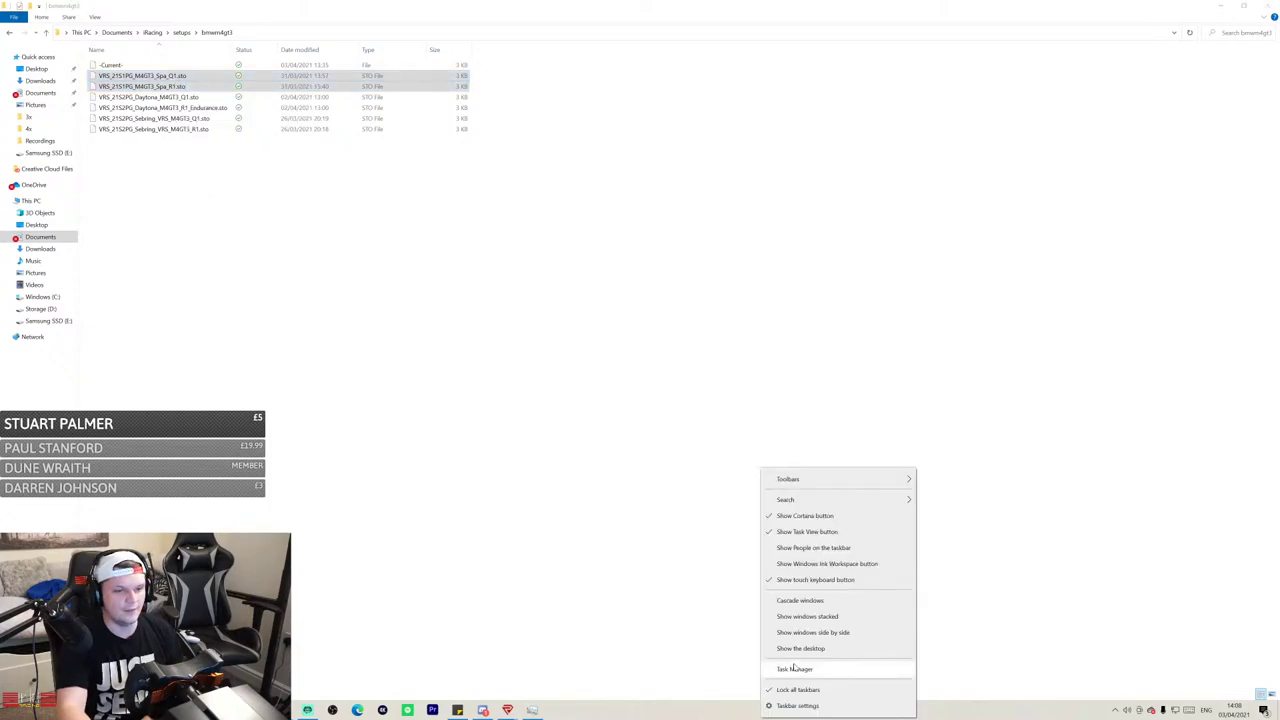
left_click(794, 650)
right_click(624, 418)
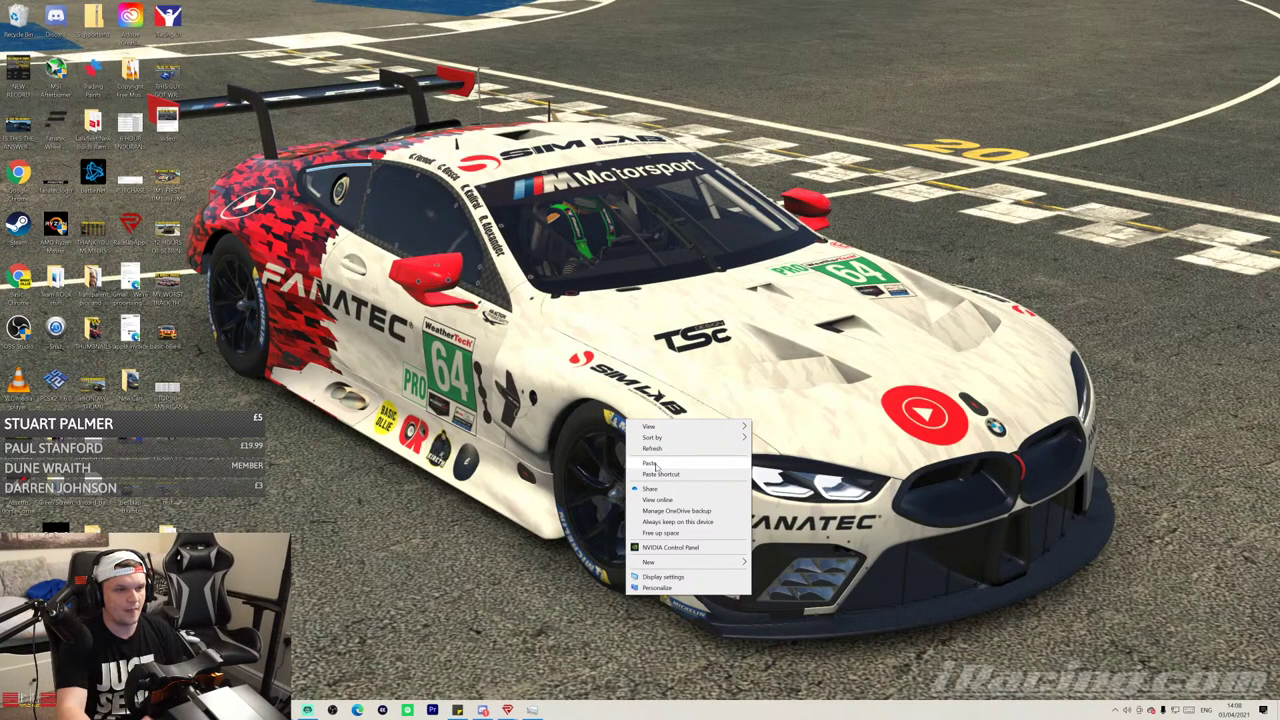
left_click(650, 474)
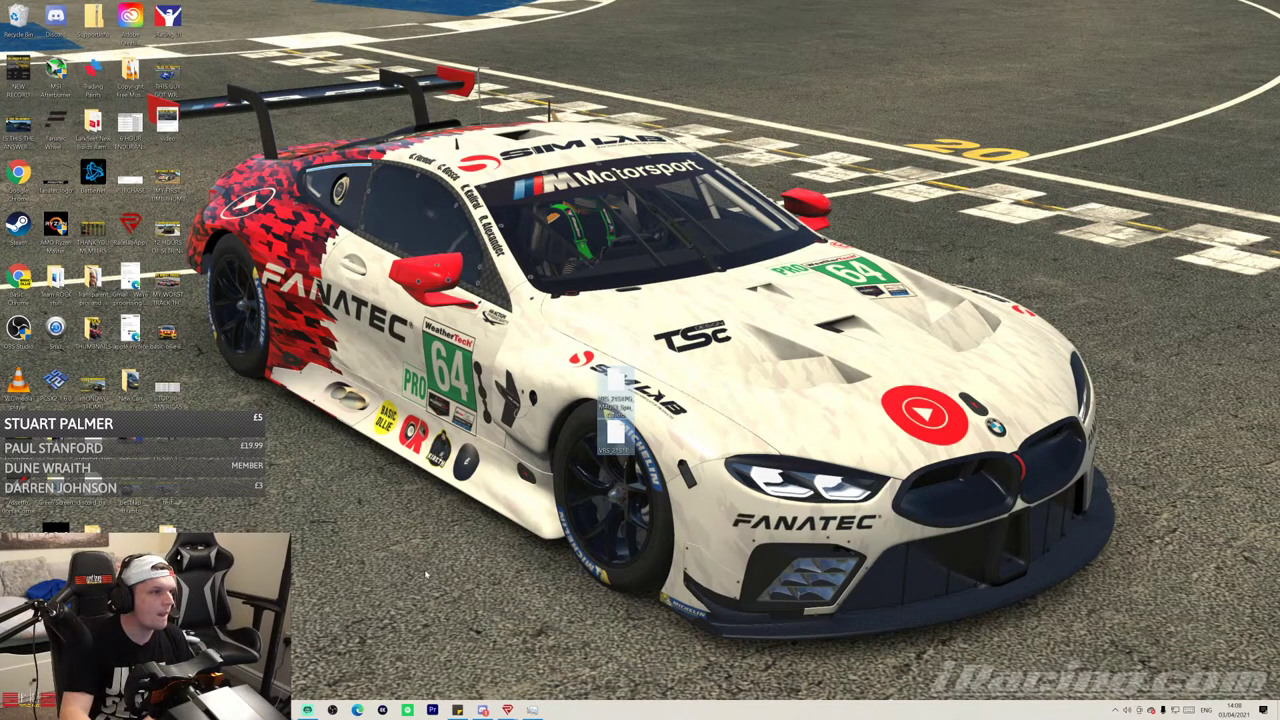
Create a new folder on the desktop and move the two copied Spa setup files into it
right_click(337, 394)
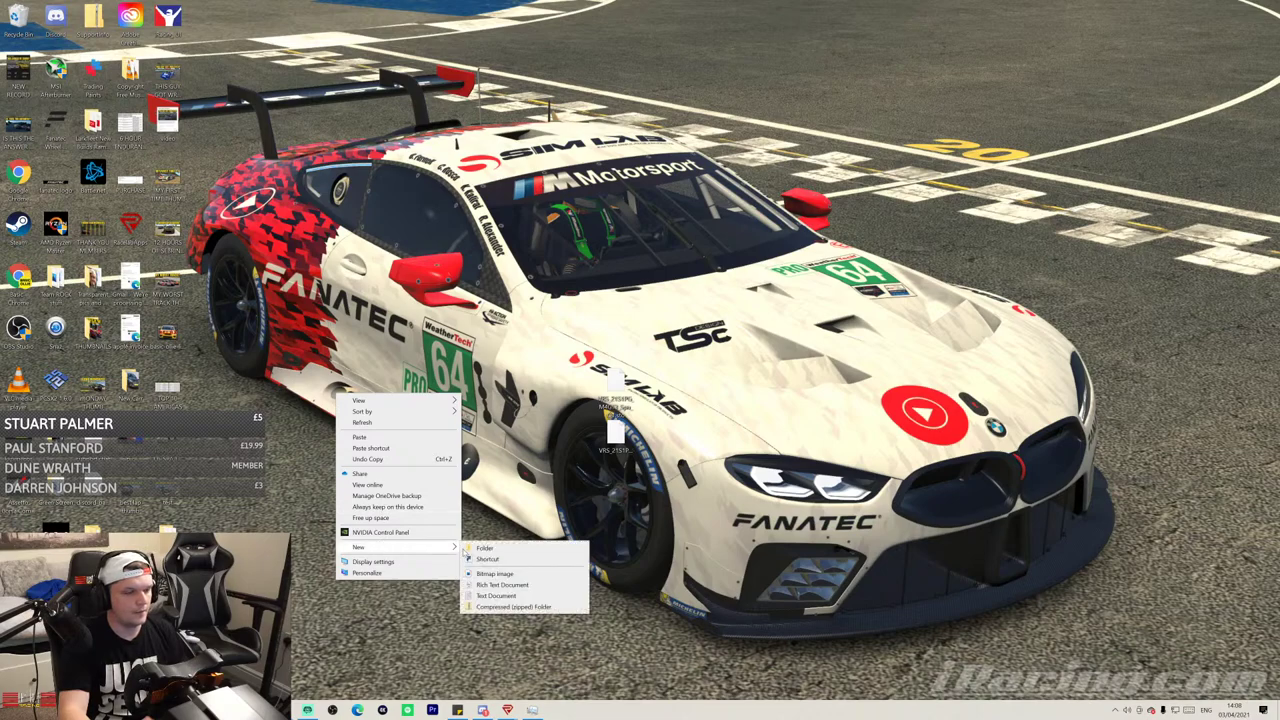
left_click(484, 548)
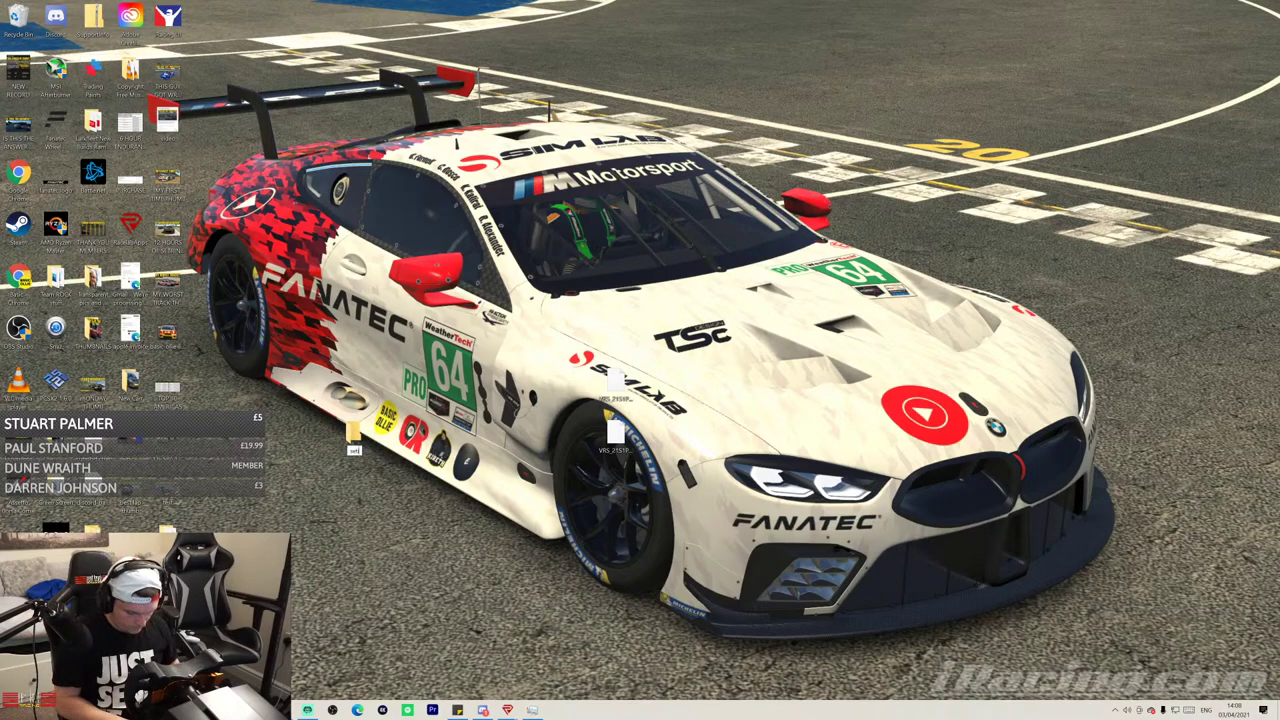
key("Return")
left_click_drag(663, 478, 360, 445)
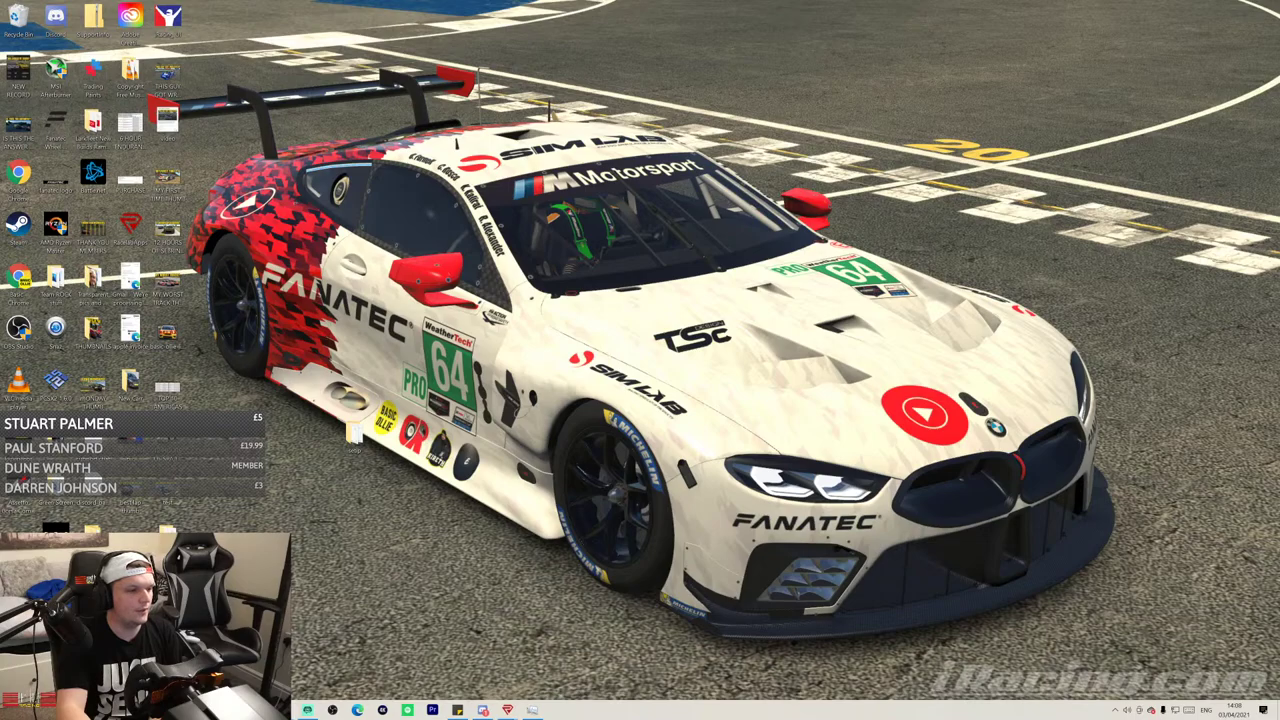
Return to File Explorer and reopen the iRacing setups folder from Documents
left_click(1270, 712)
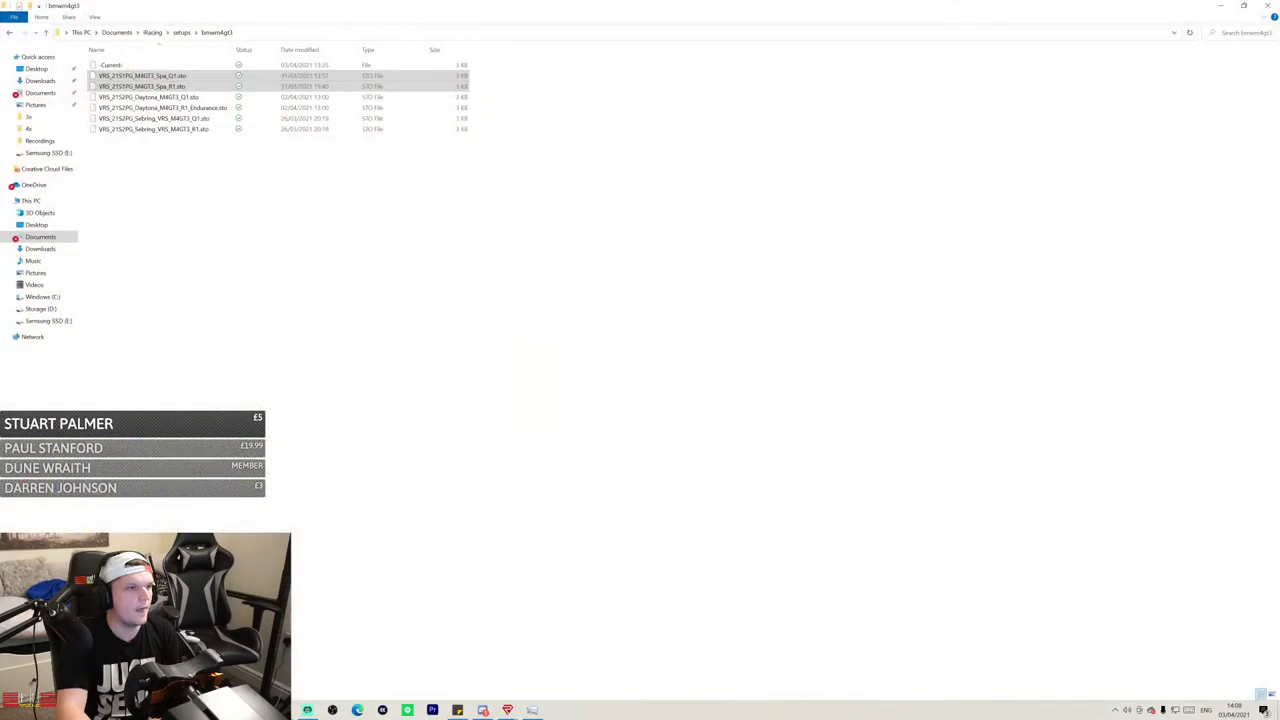
left_click(40, 92)
double_click(108, 108)
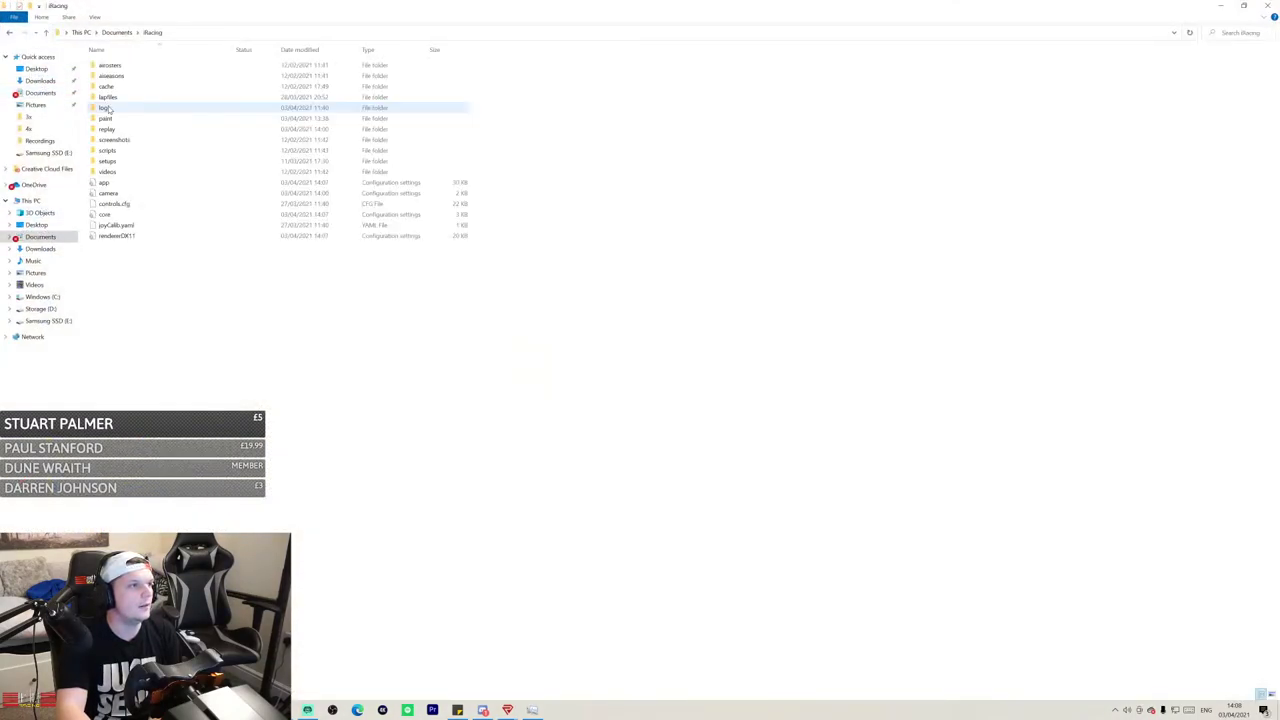
double_click(127, 161)
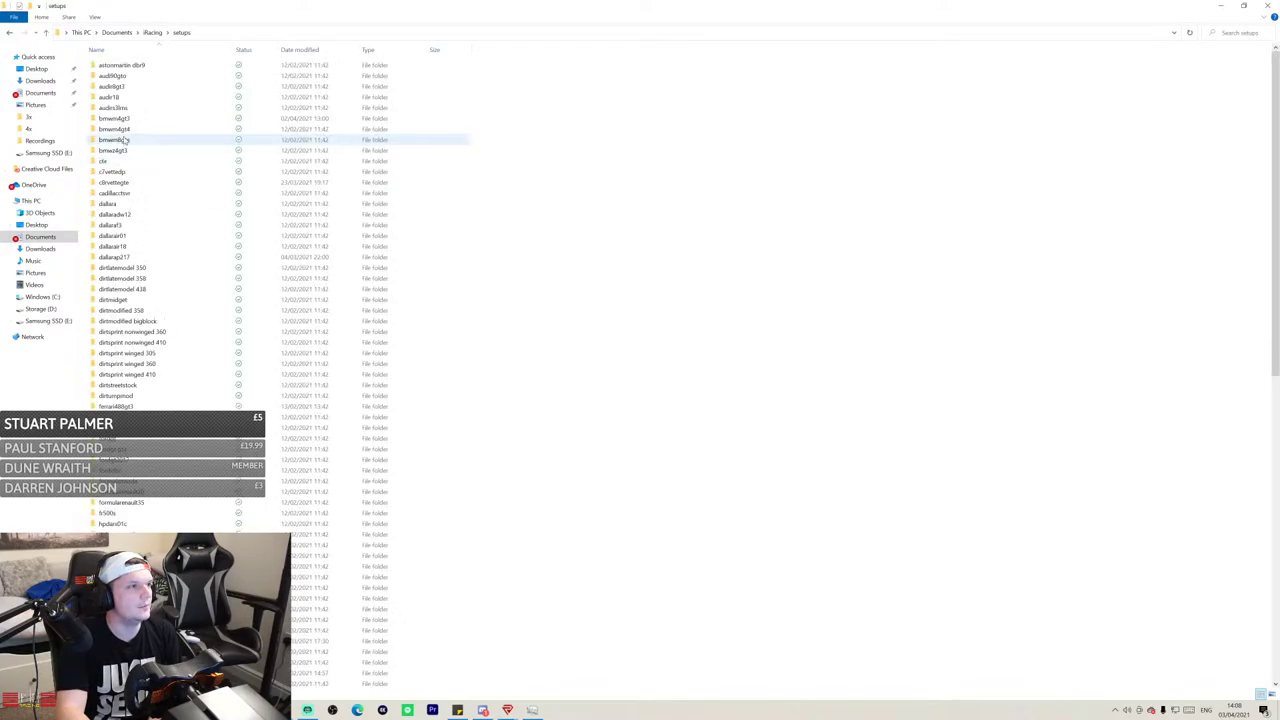
Delete the audir8gt3, audirs3lms, bmwm4gt3 and bmwm4gt4 setup folders
left_click(133, 87)
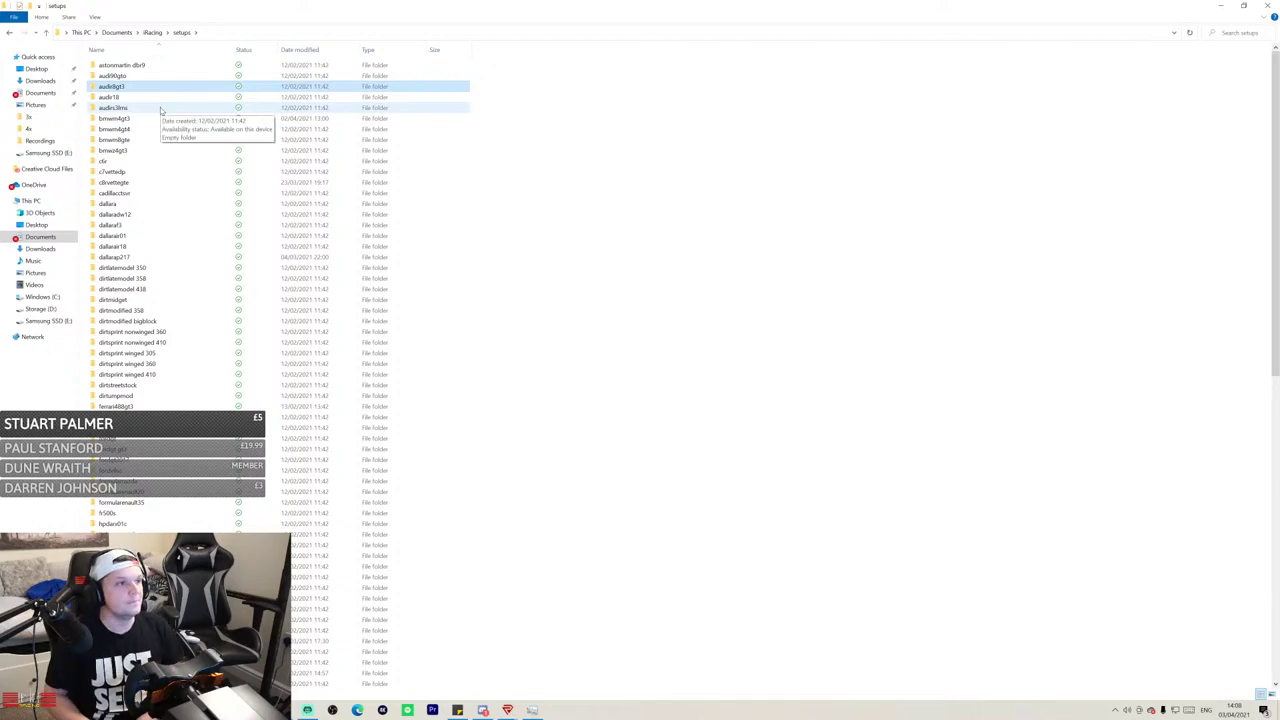
key("Delete")
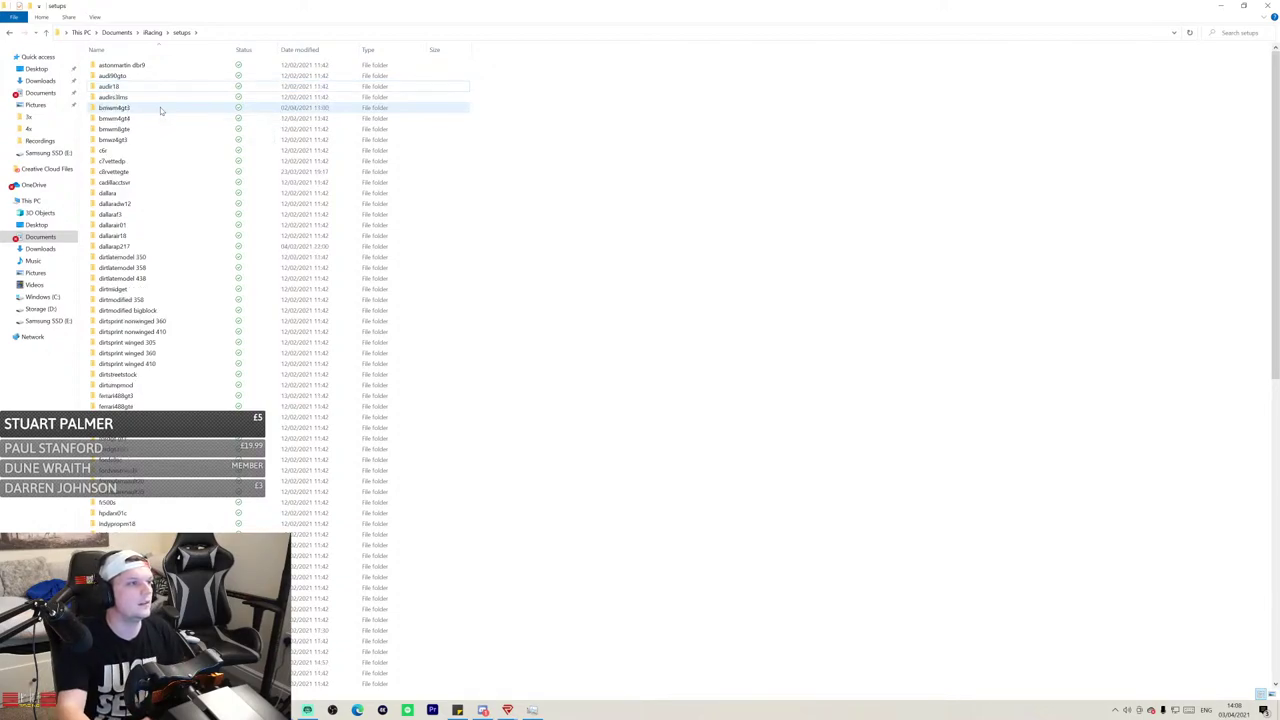
left_click(138, 99)
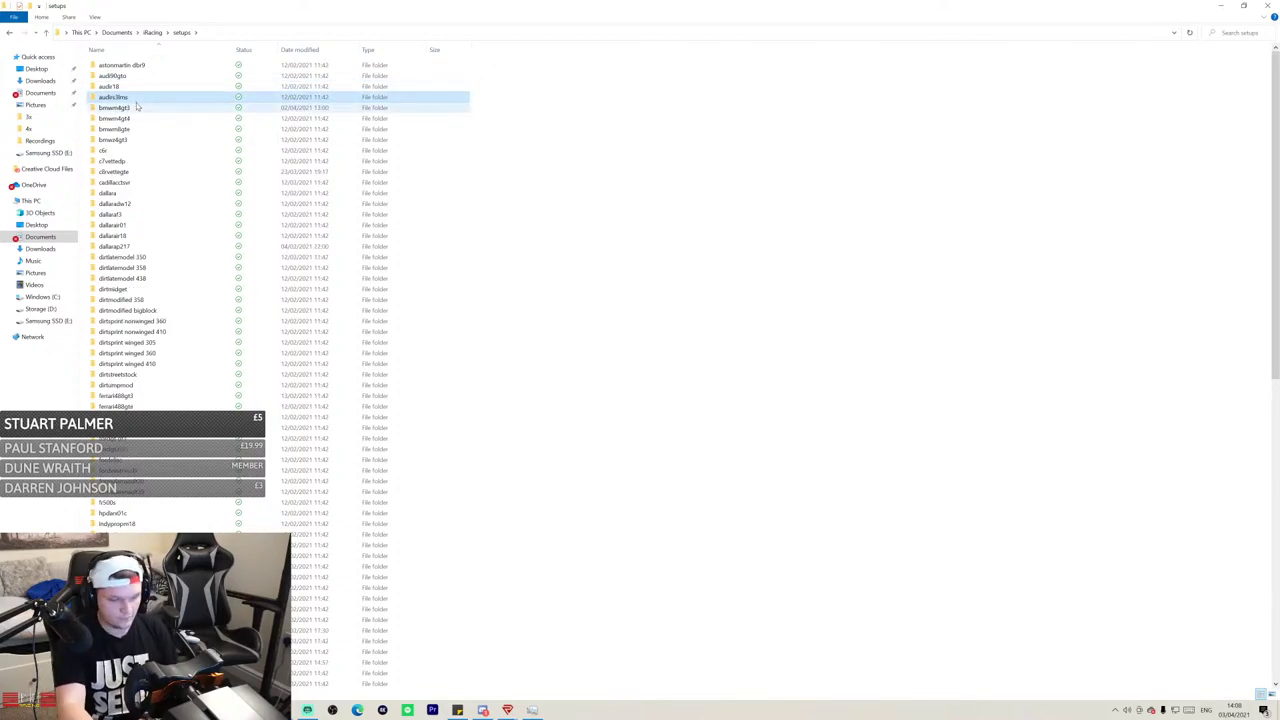
key("Delete")
left_click(137, 100)
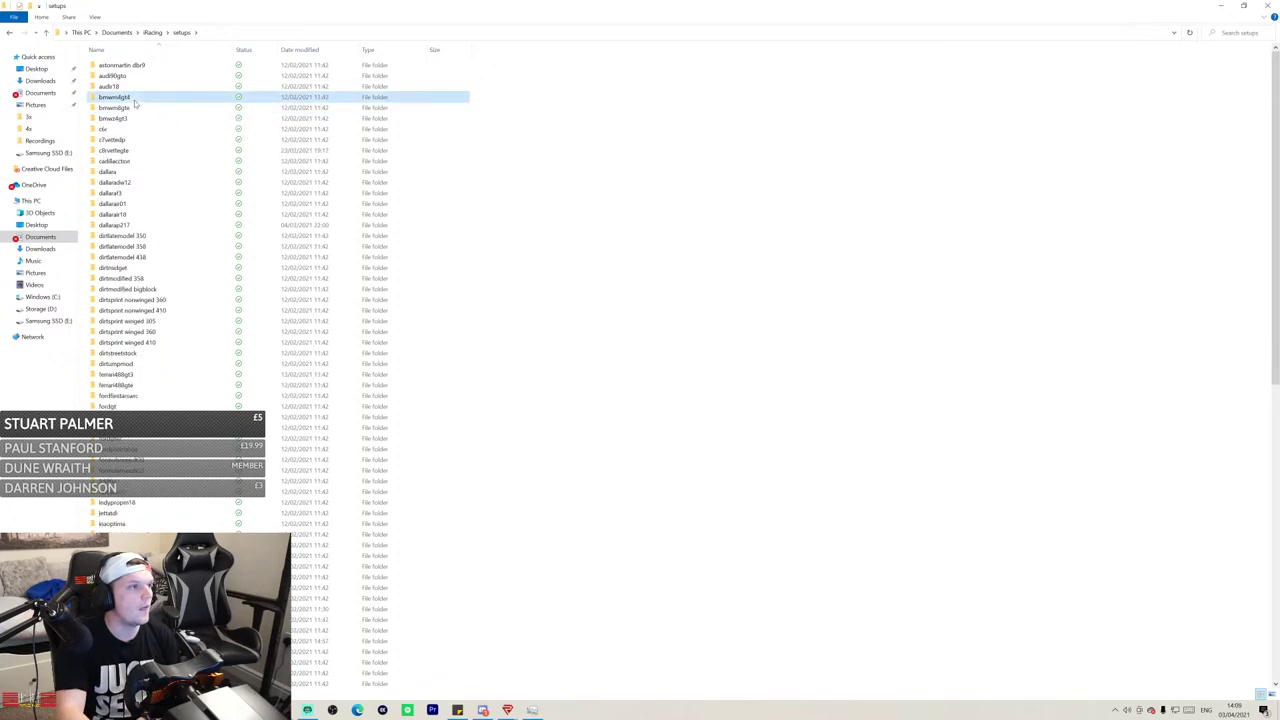
key("Delete")
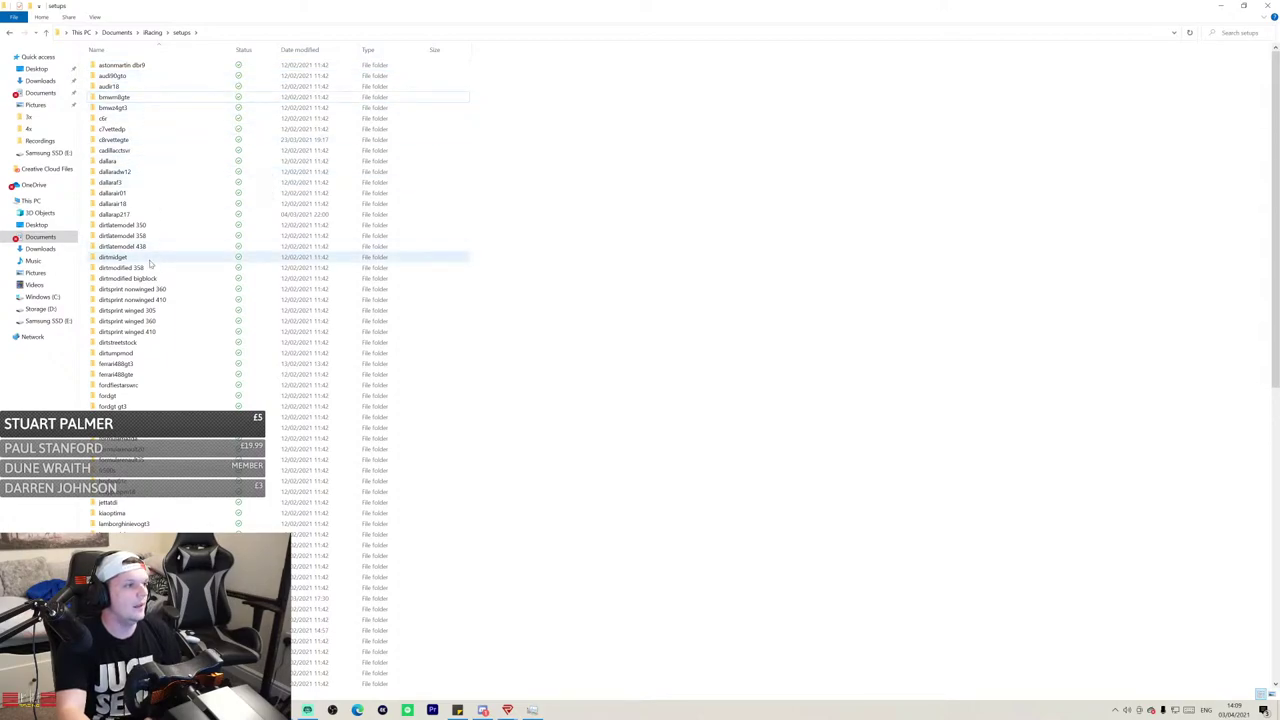
Delete the ferrari488gt3 setup folder and the folder directly above mclarenmp4
left_click(153, 366)
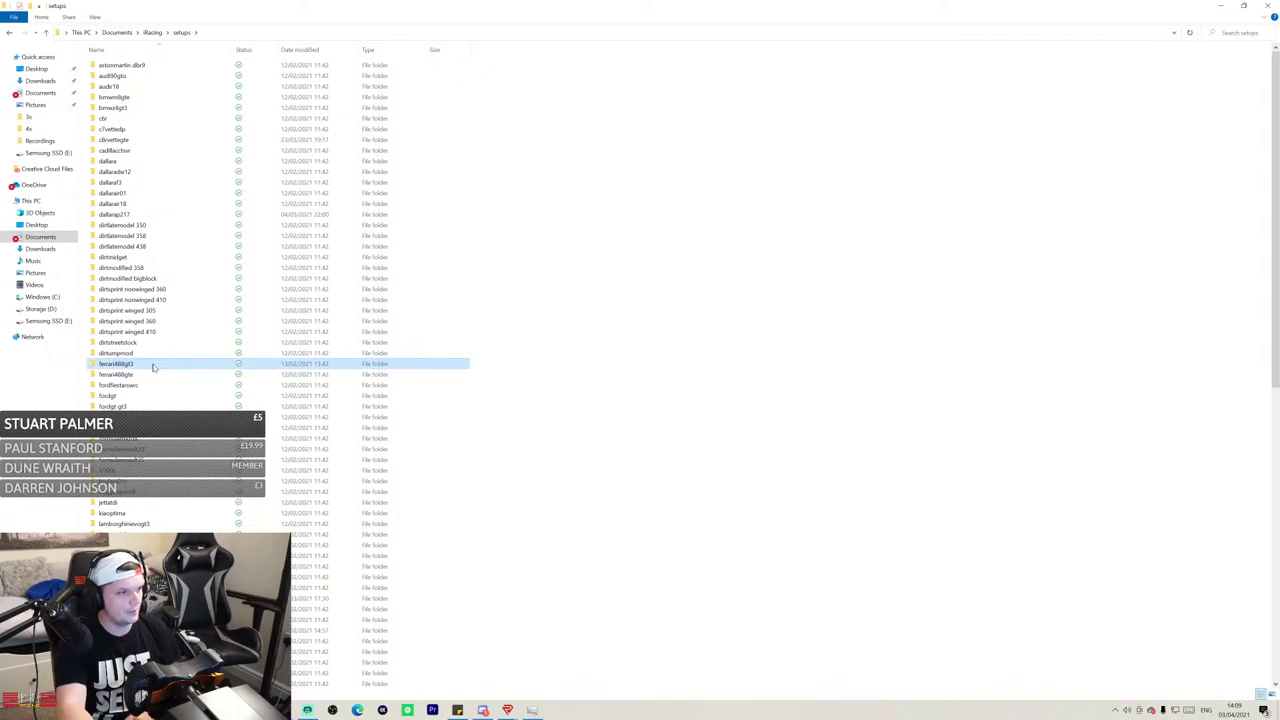
key("Delete")
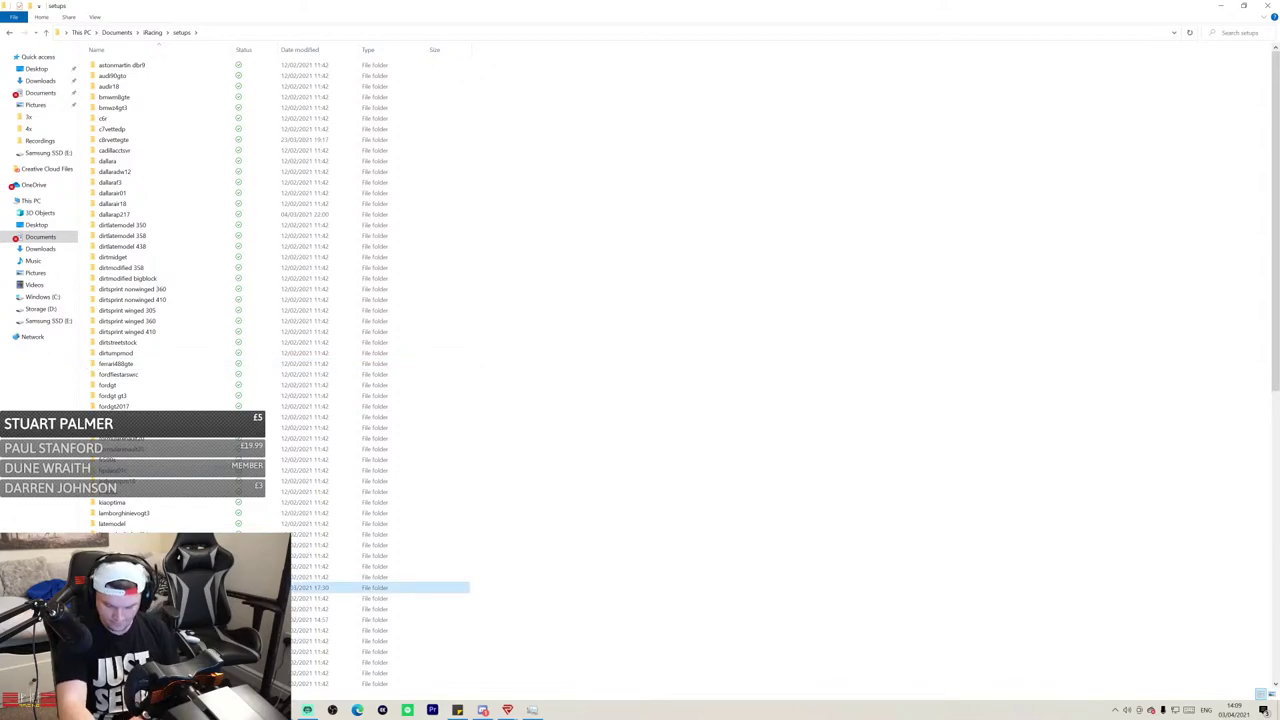
key("Delete")
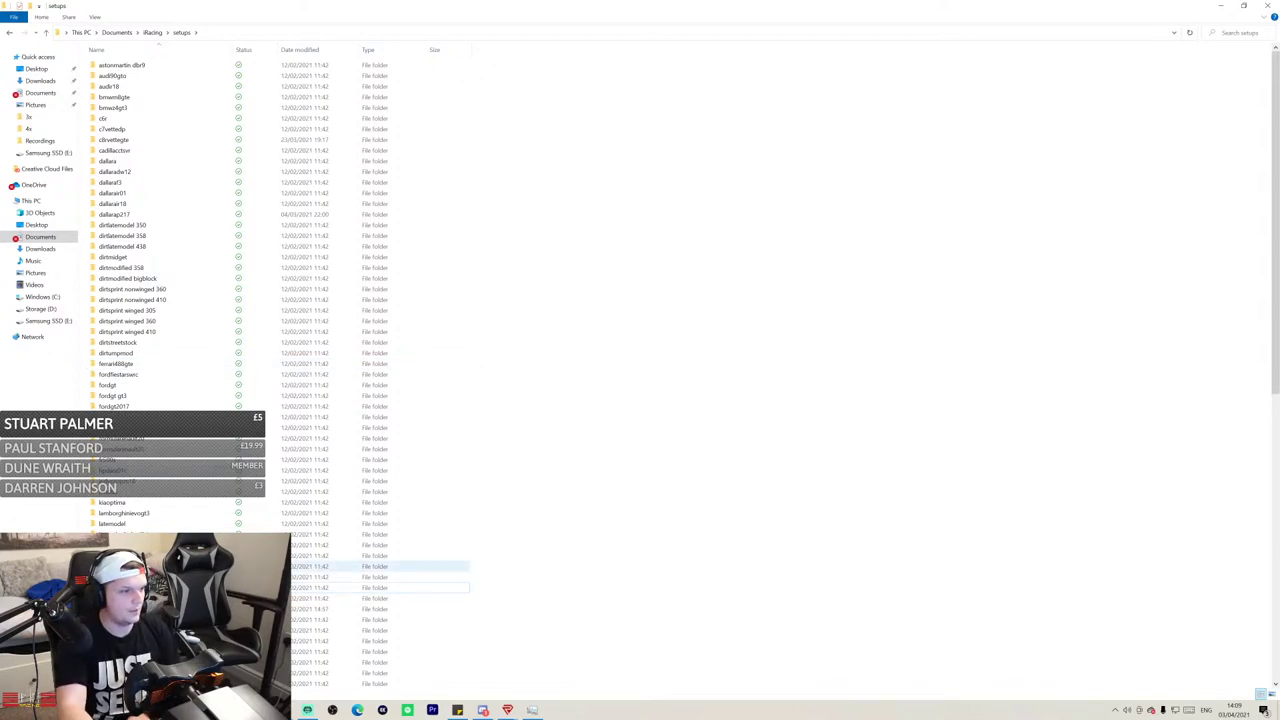
Delete the porsche718gt4 folder from the iRacing setups
scroll(280, 370, "down", 7)
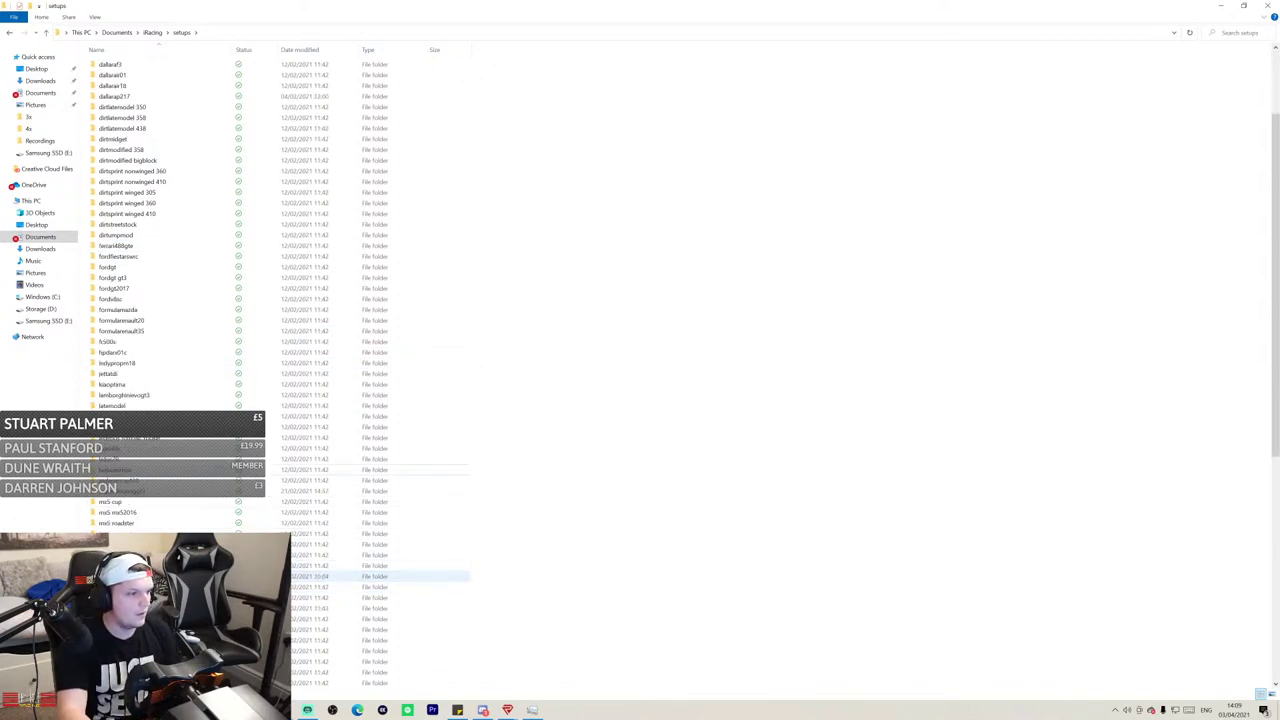
scroll(152, 501, "down", 3)
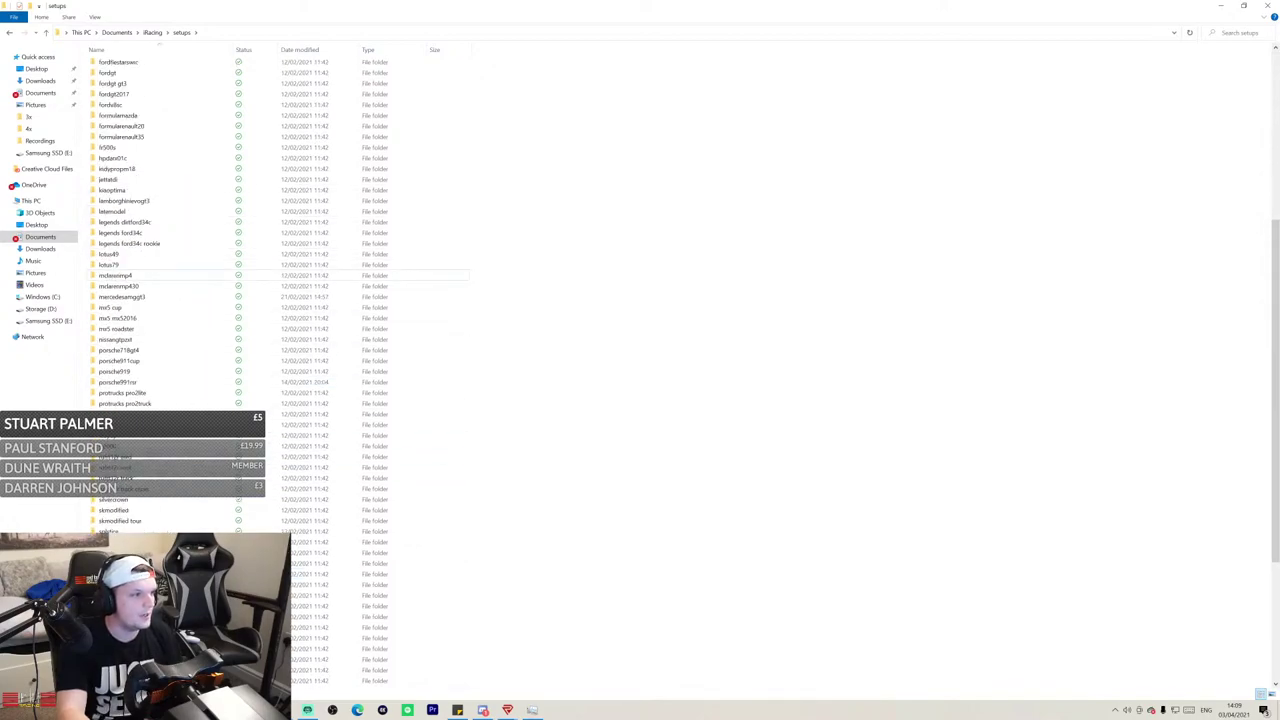
left_click(129, 352)
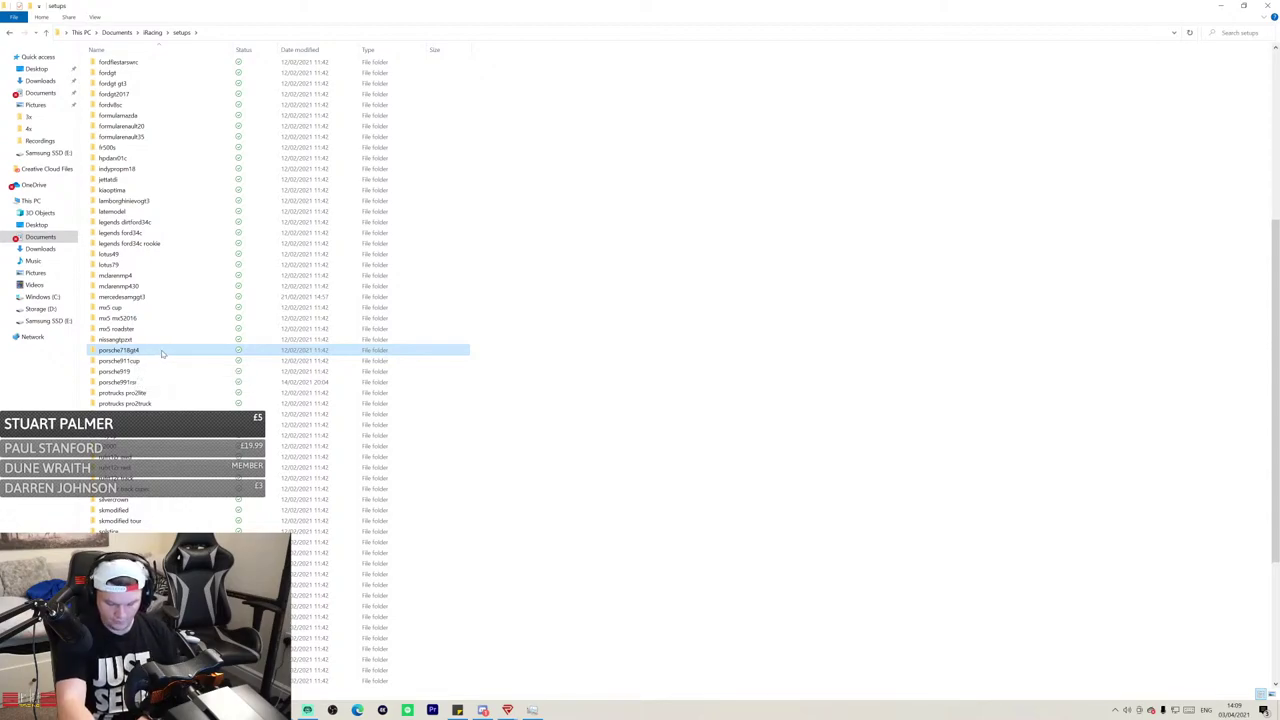
key("Delete")
Delete the lamborghinievogt3 folder from the iRacing setups and check through the remaining car folders
scroll(182, 410, "down", 4)
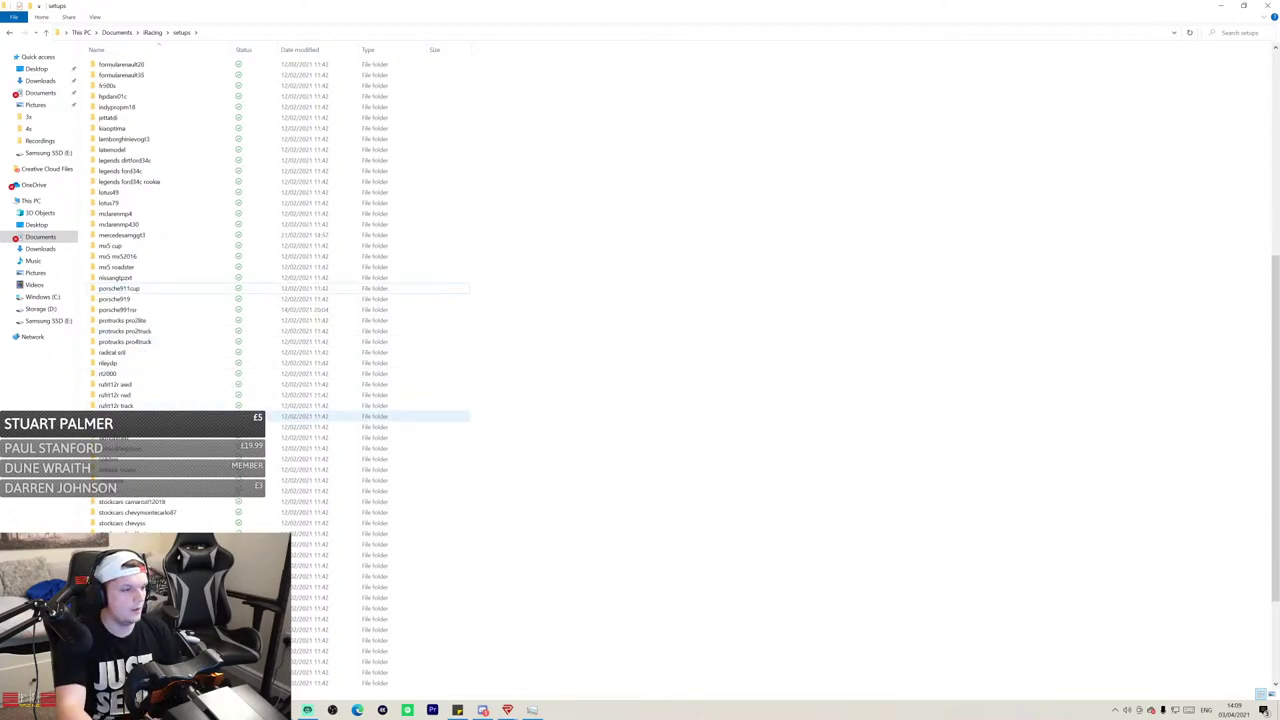
scroll(182, 416, "down", 2)
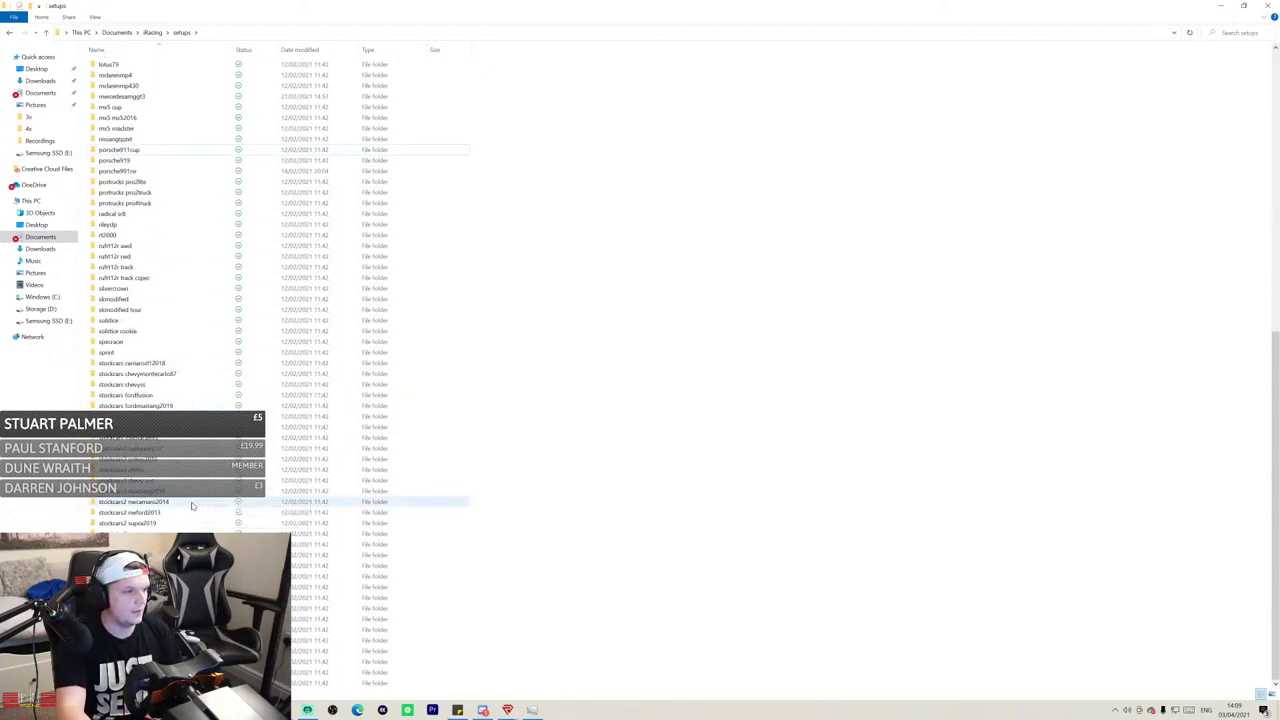
scroll(152, 396, "up", 10)
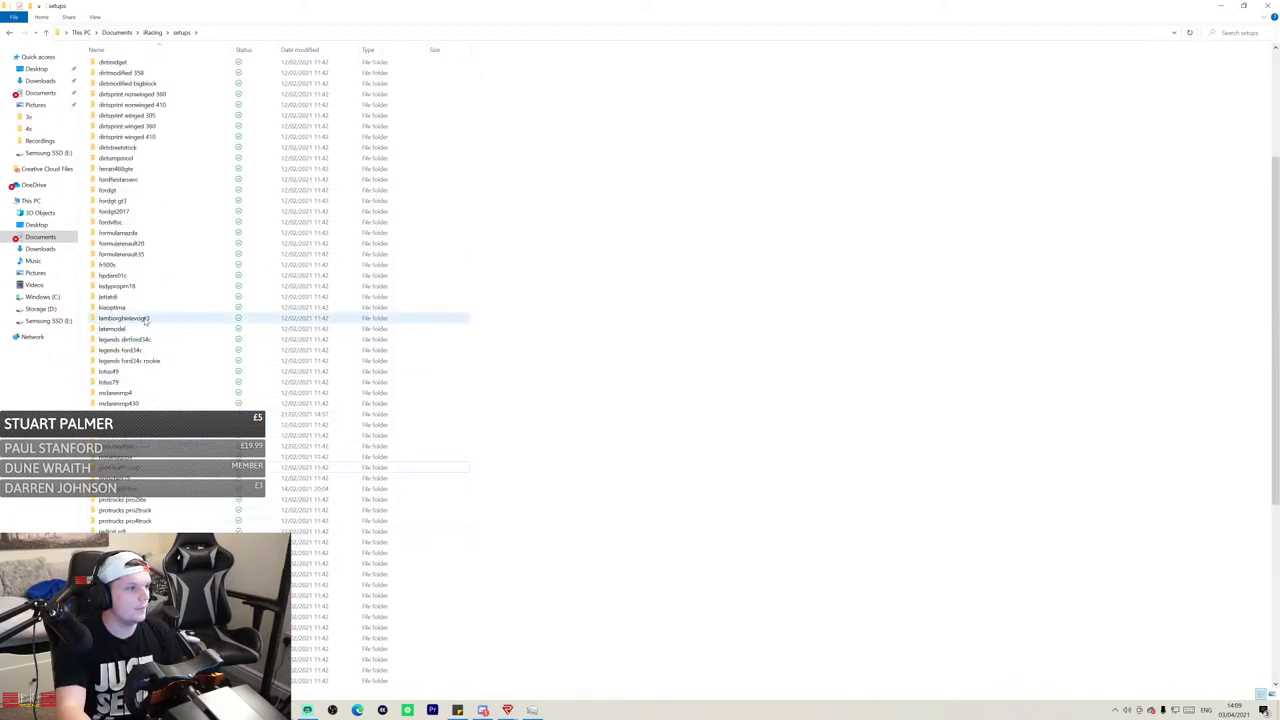
left_click(145, 319)
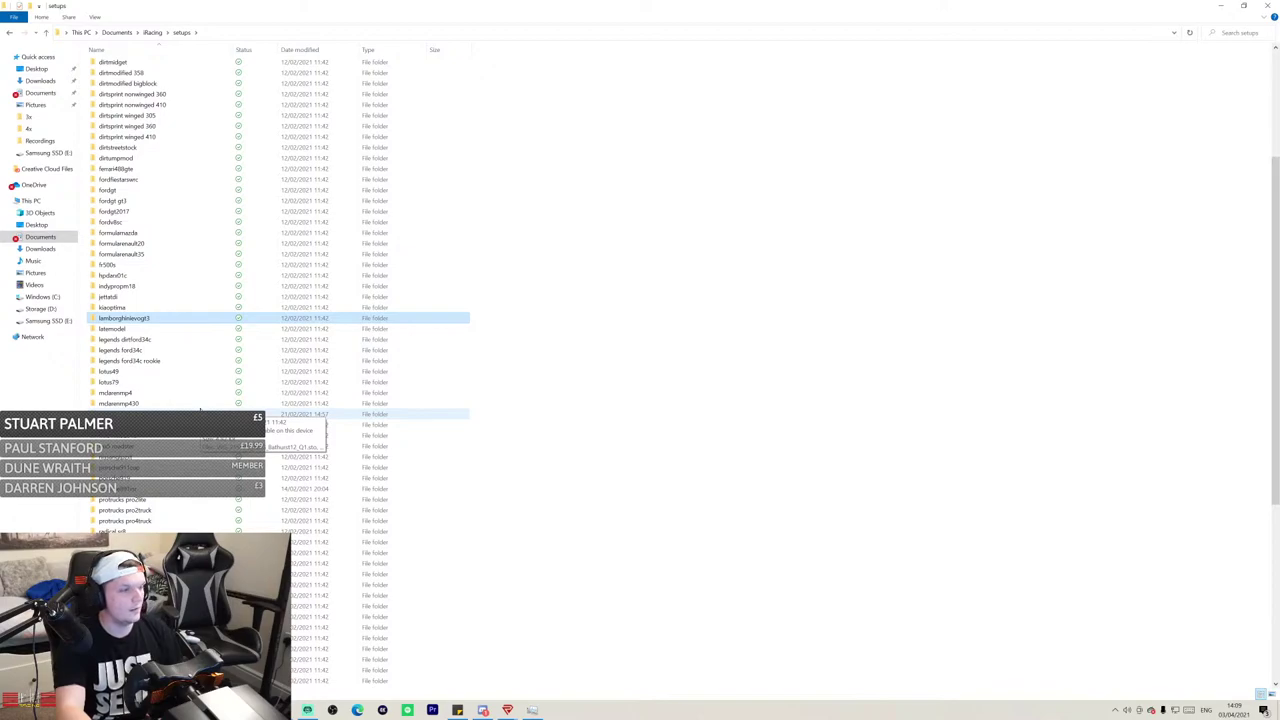
scroll(205, 412, "down", 10)
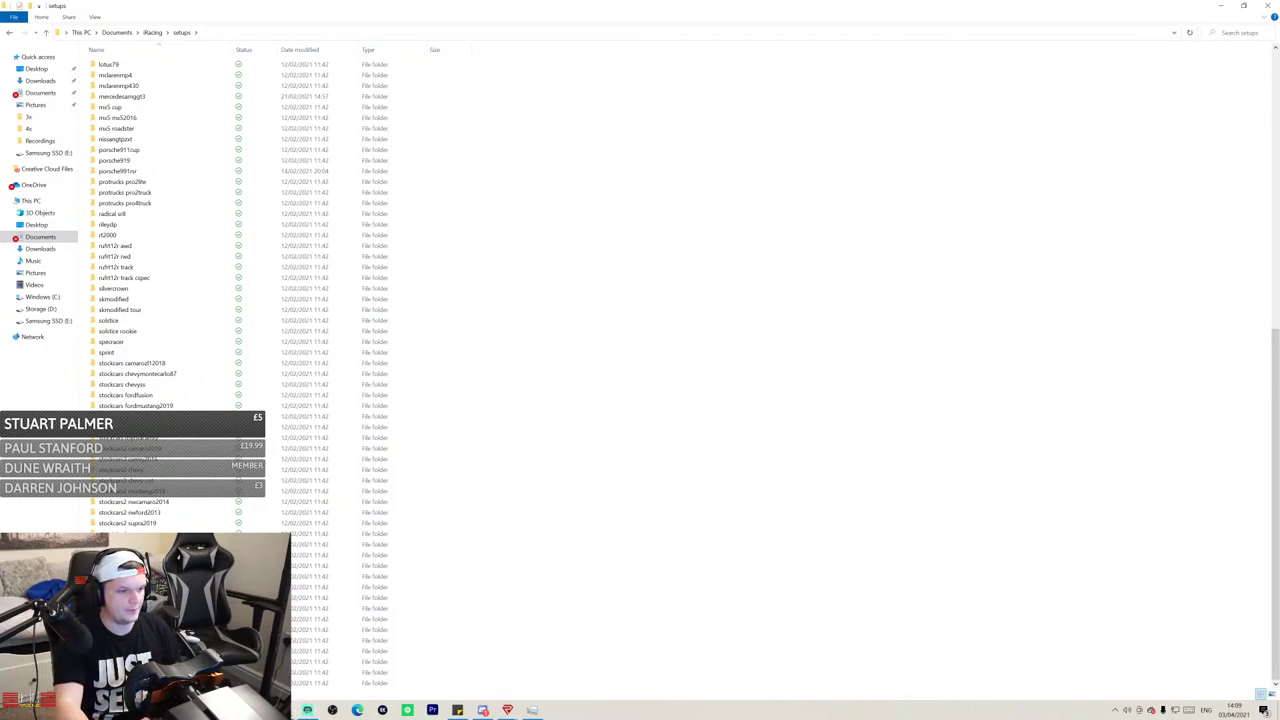
mouse_move(307, 709)
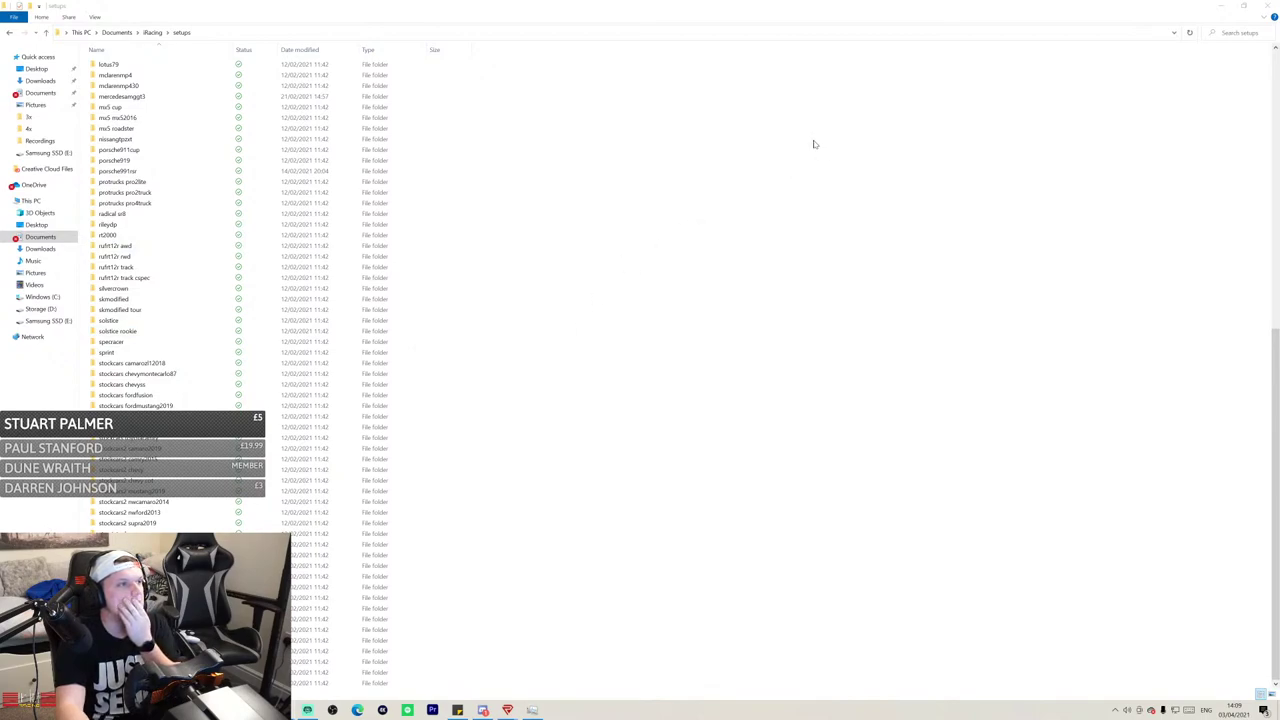
scroll(526, 248, "up", 20)
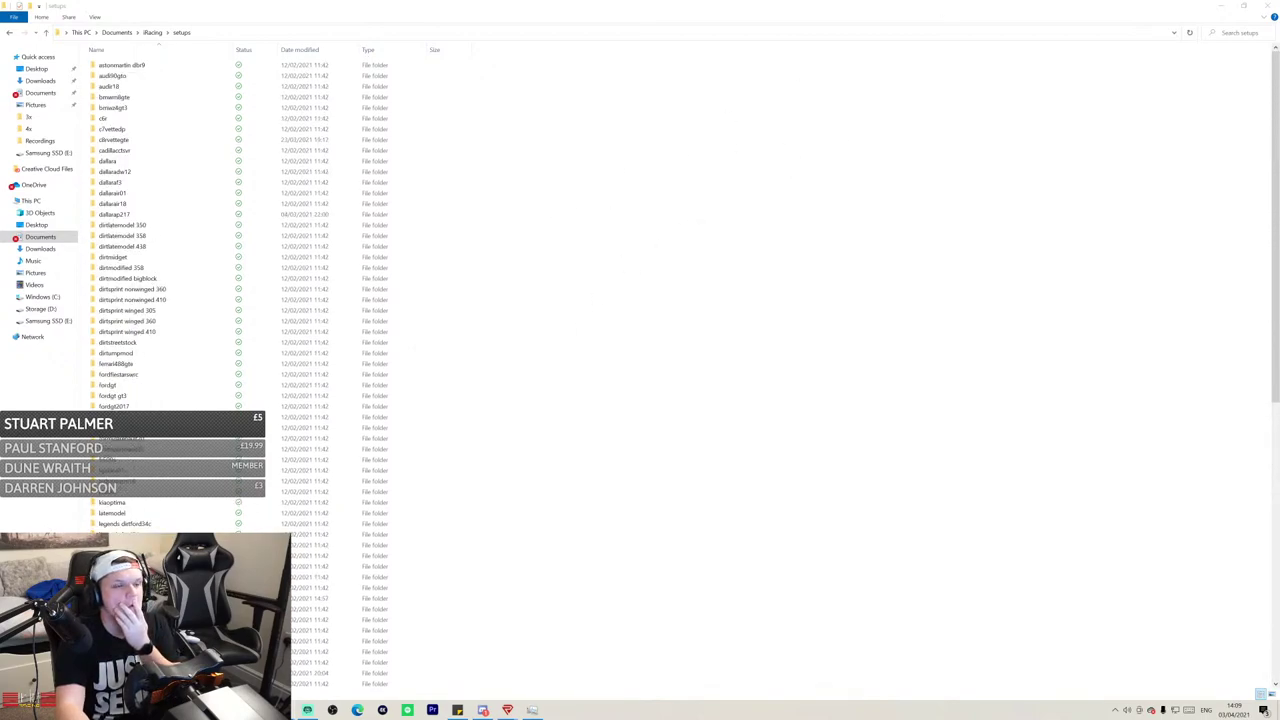
Search the computer for iracing and launch the iRacing UI app
key("super")
type("iracing")
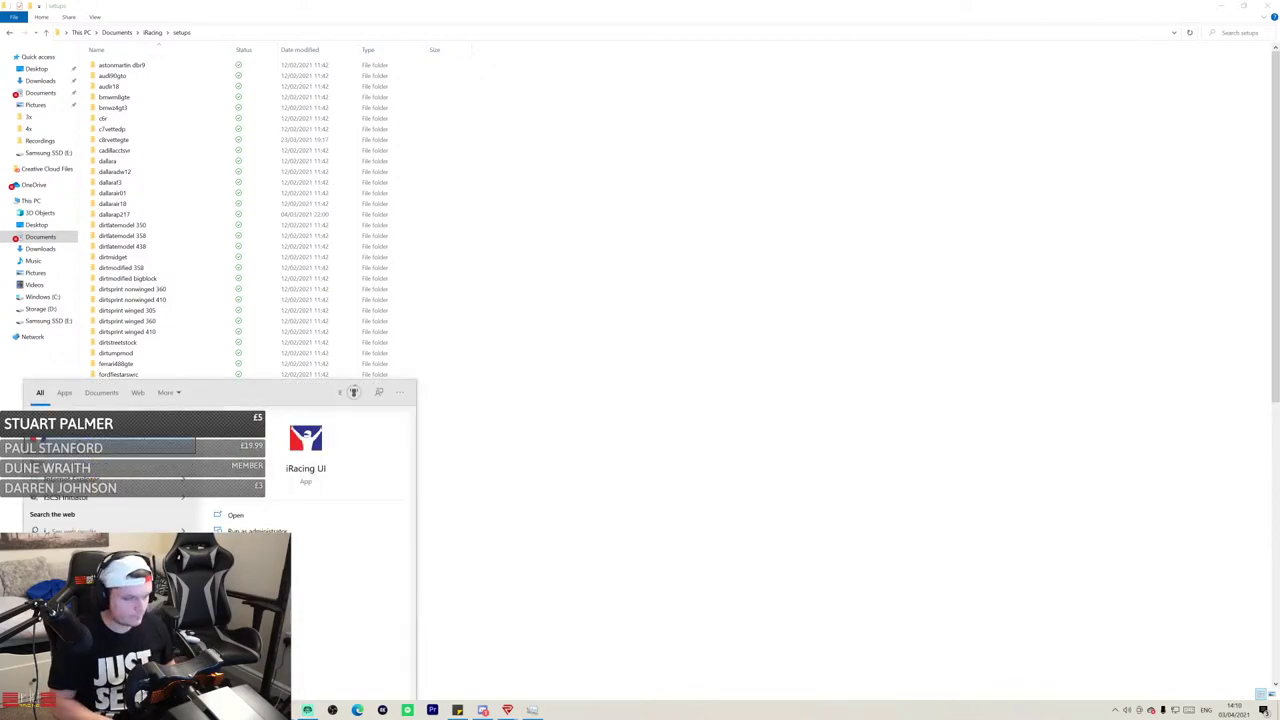
key("Return")
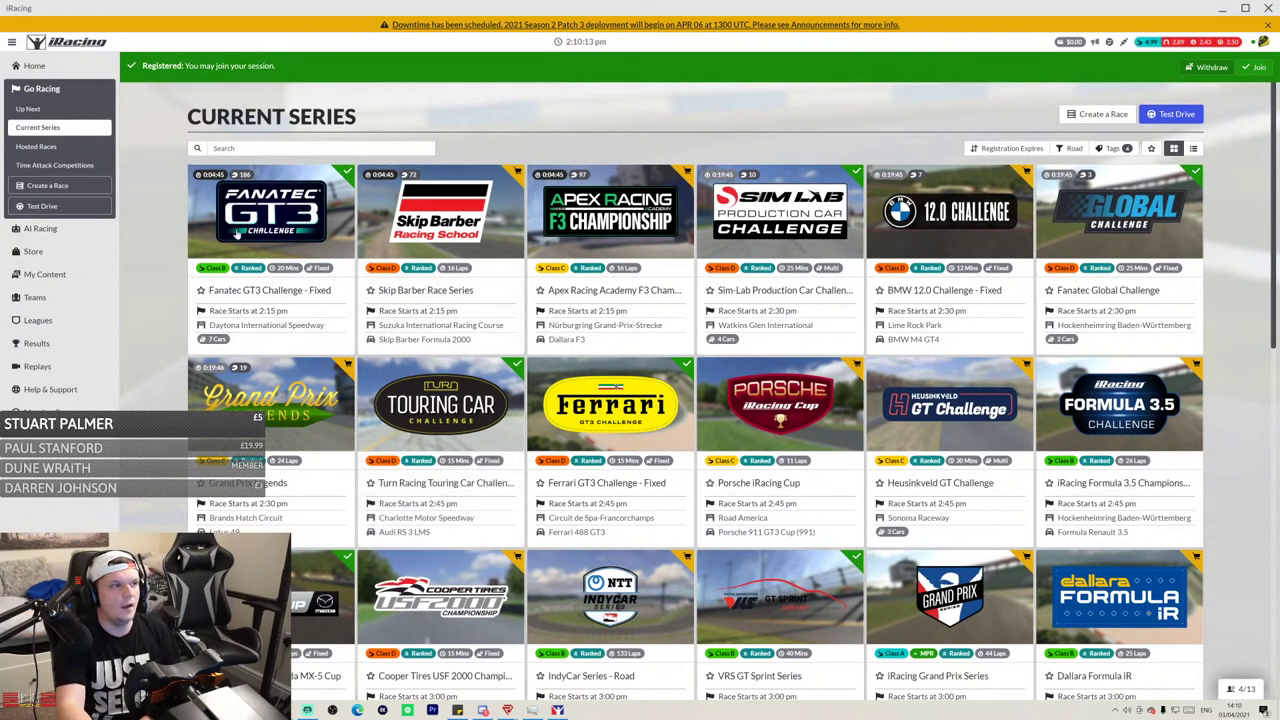
Try to join the registered Spa-Francorchamps Endurance session, and close the session loading window
scroll(228, 398, "down", 5)
scroll(228, 398, "up", 5)
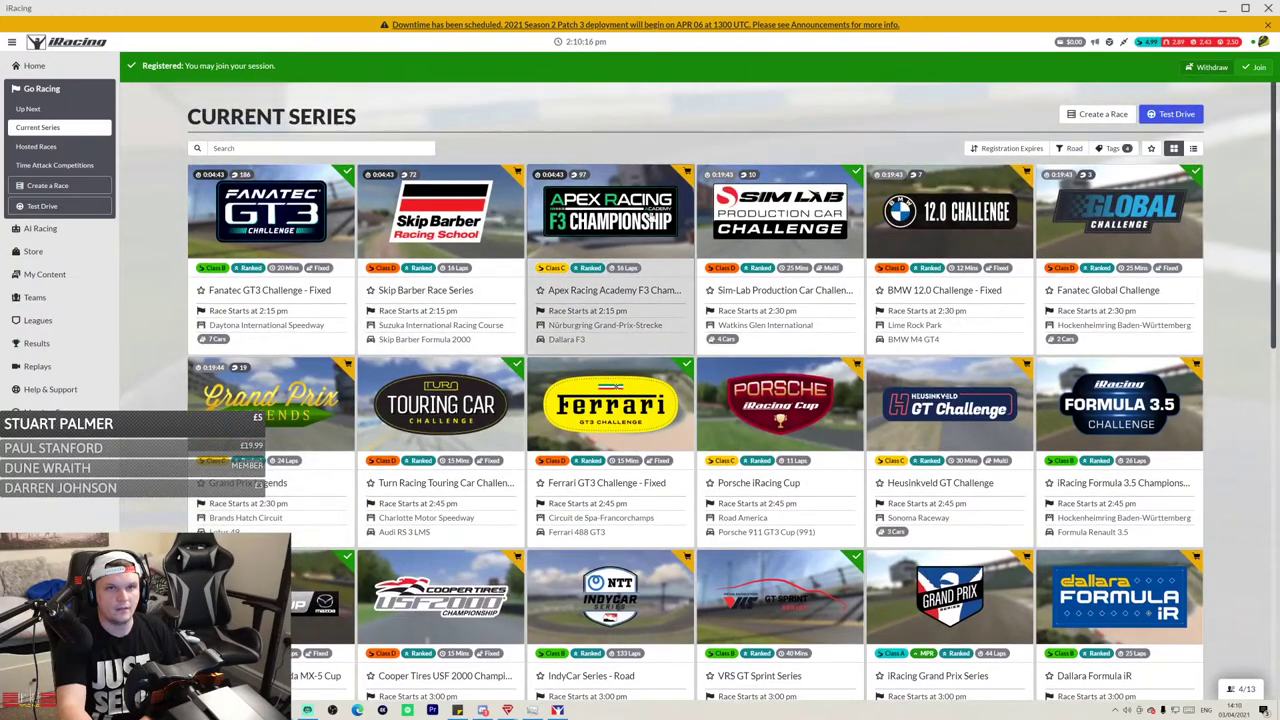
left_click(1254, 67)
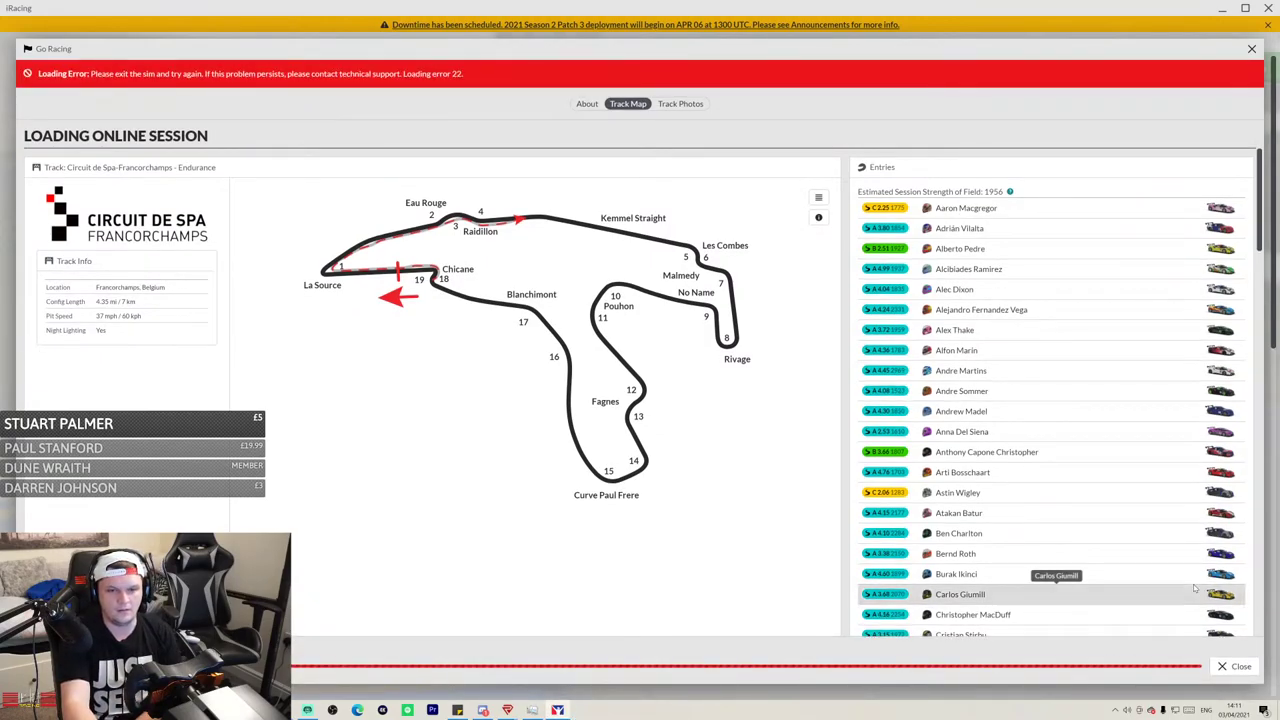
left_click(1238, 666)
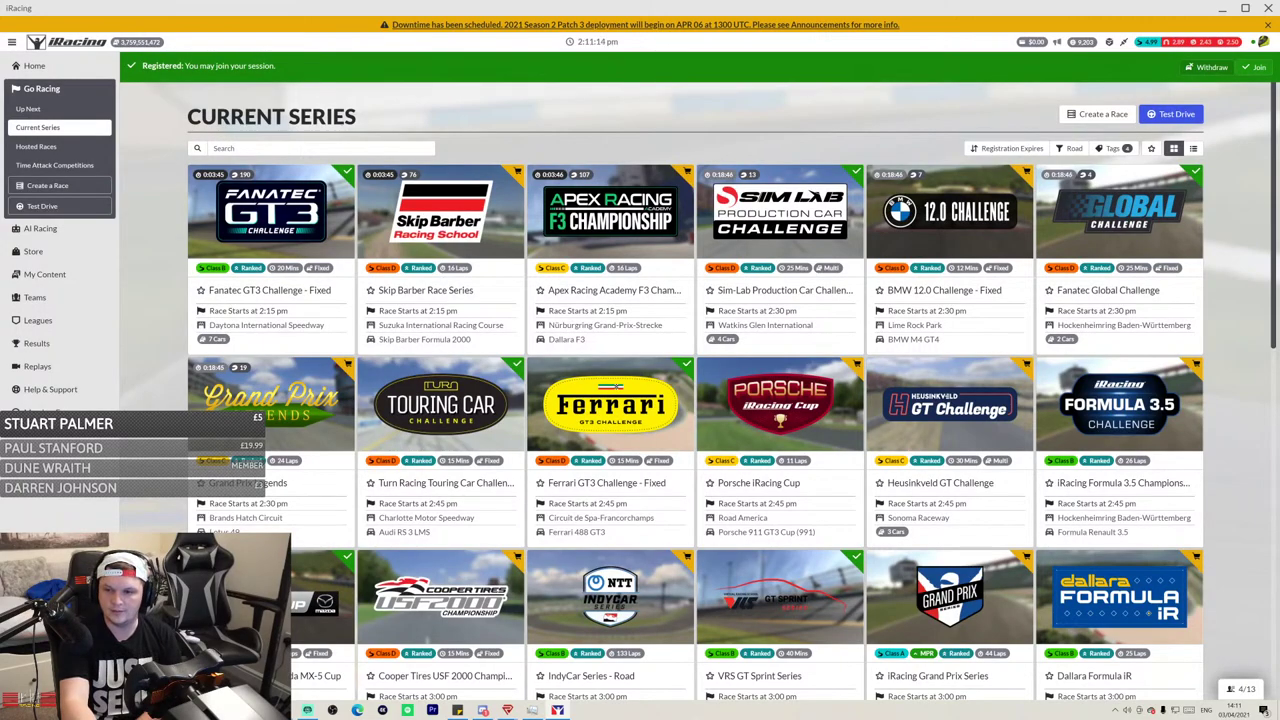
key("alt+Tab")
key("alt+Tab")
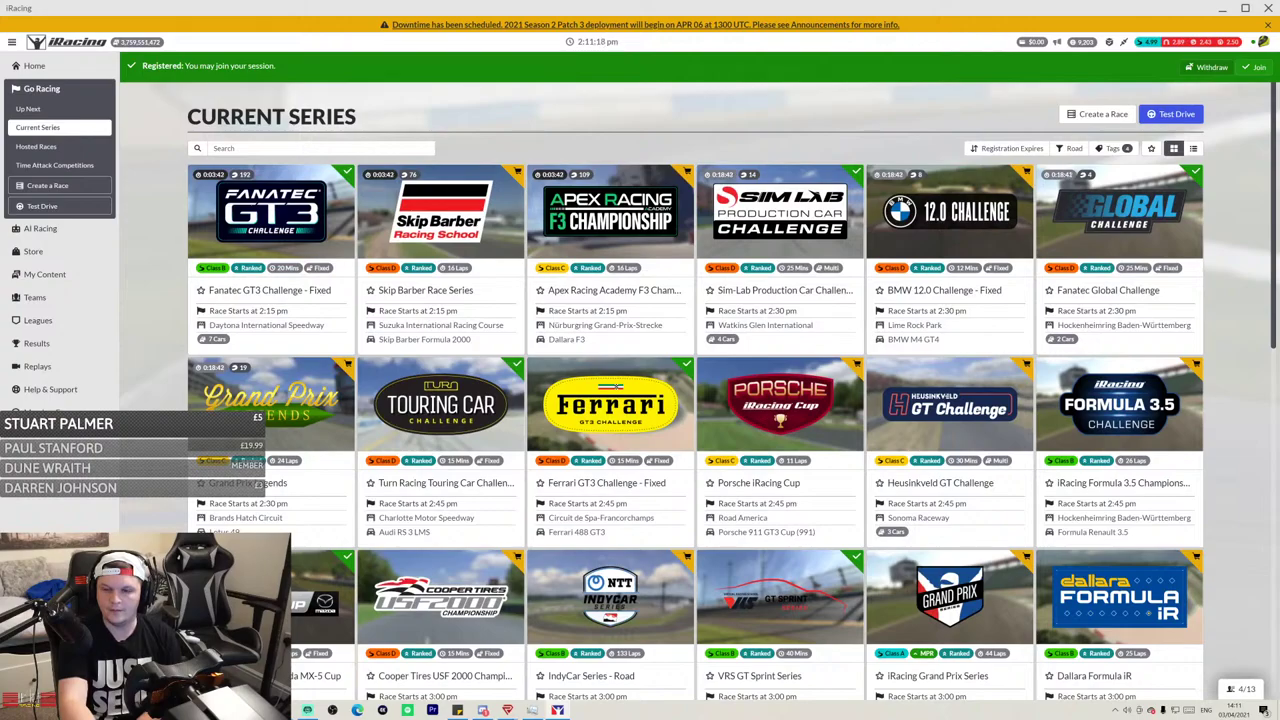